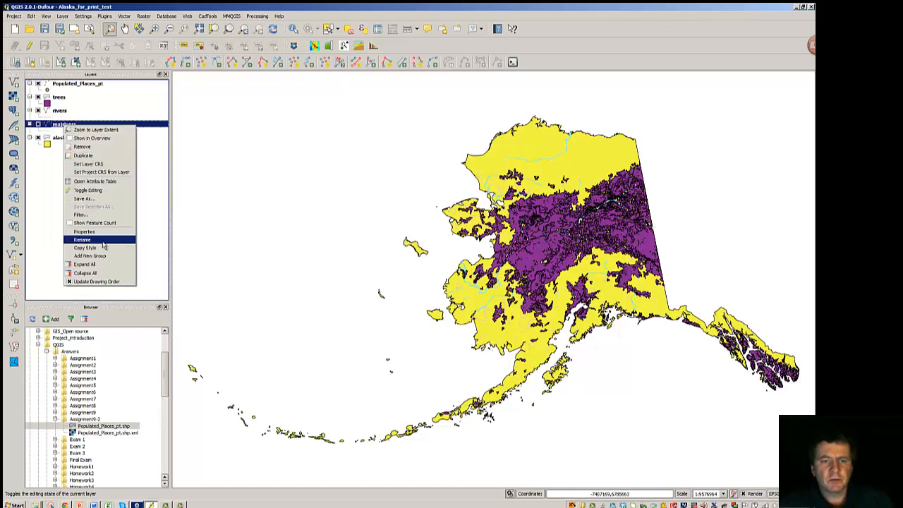
- Set the line color of the majrivers layer to pure blue and apply the style
click(84, 231)
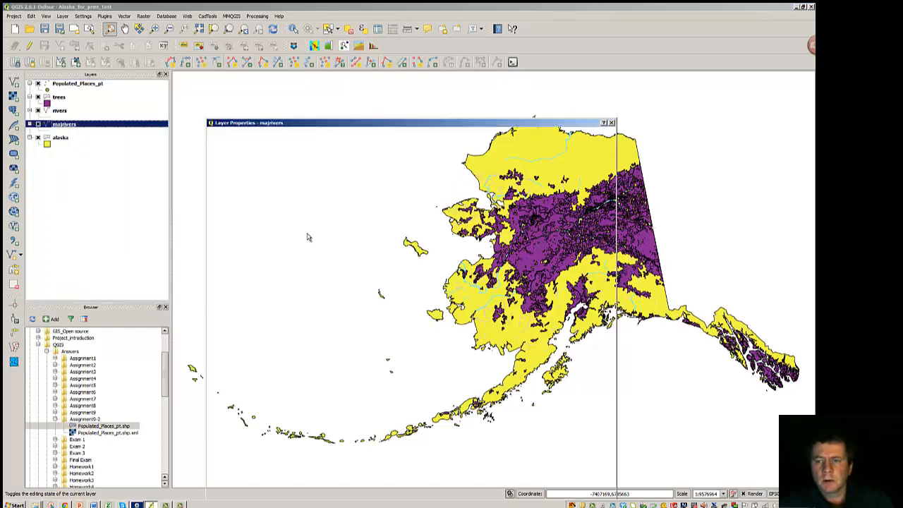
click(466, 224)
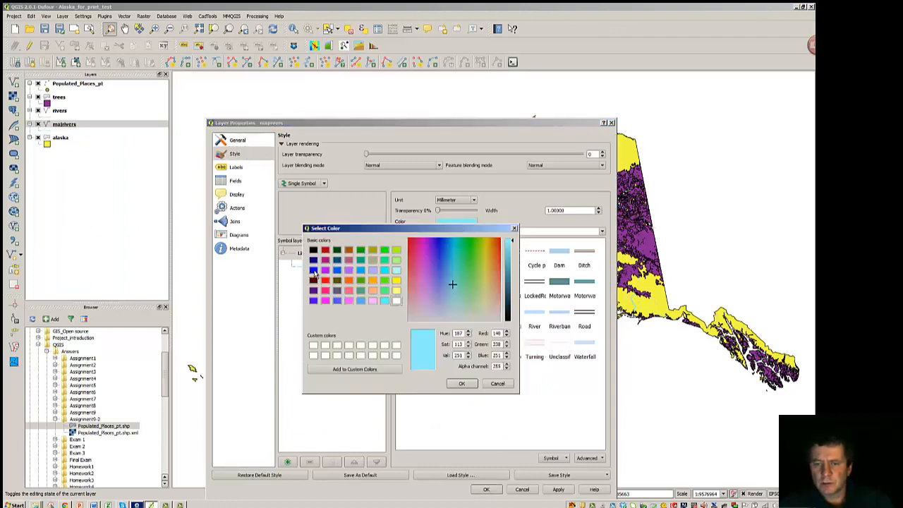
click(314, 271)
click(462, 383)
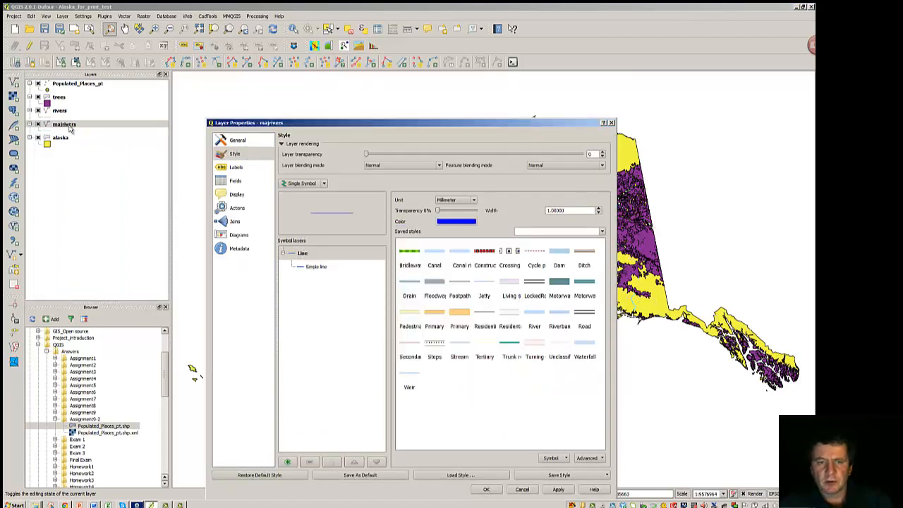
click(485, 489)
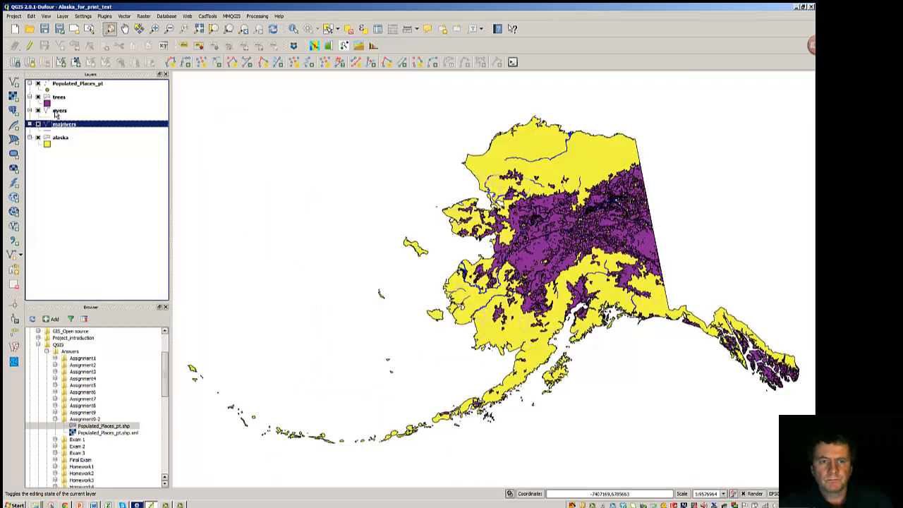
- Set the line color of the rivers layer to pure blue (RGB 0, 0, 255) and apply the style
click(56, 113)
right_click(57, 112)
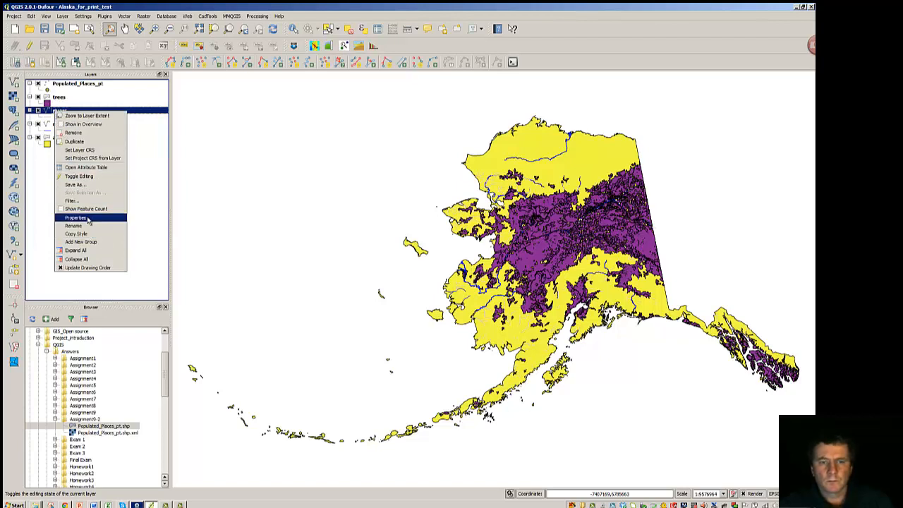
click(88, 219)
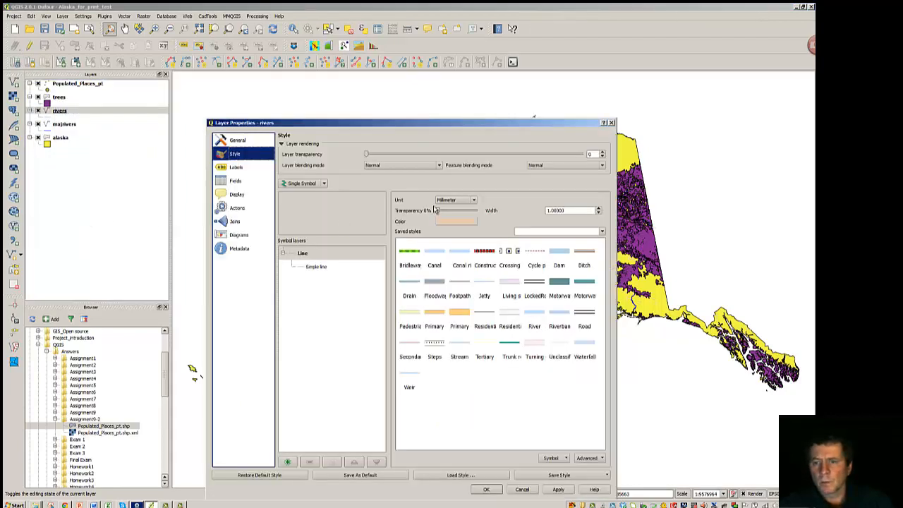
click(447, 222)
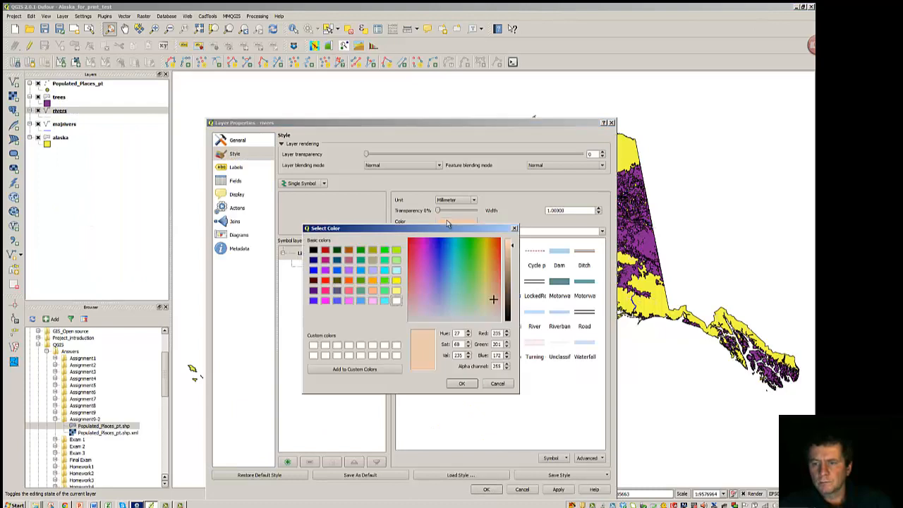
click(314, 271)
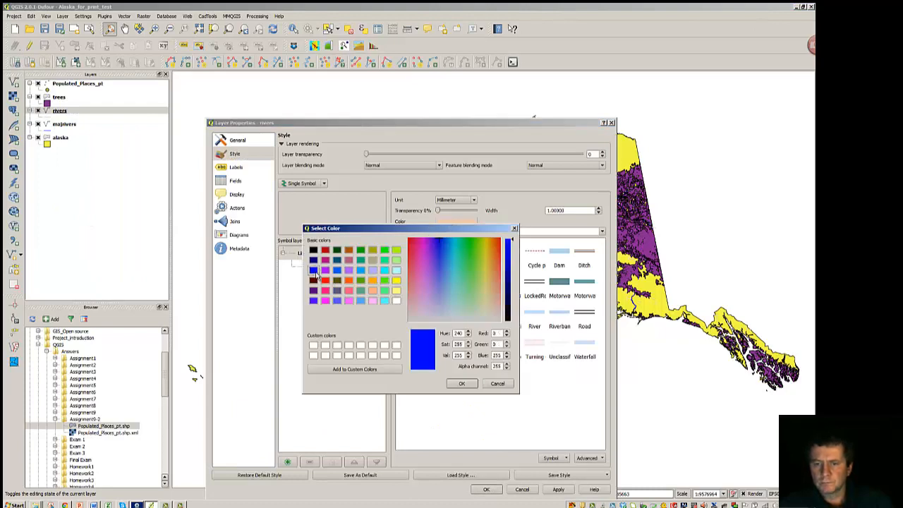
click(462, 383)
click(495, 488)
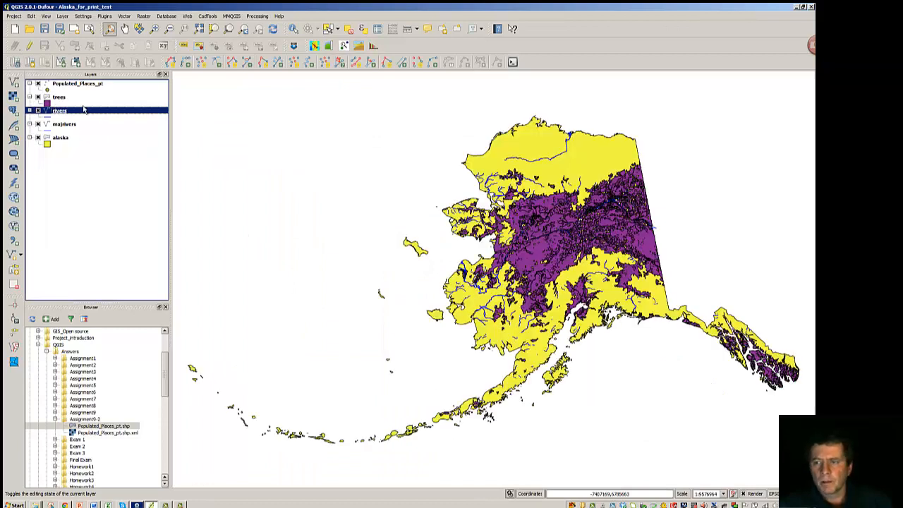
- Reorder the layers so rivers is first and majrivers second, above Populated_Places_pt and trees
drag(83, 110, 83, 83)
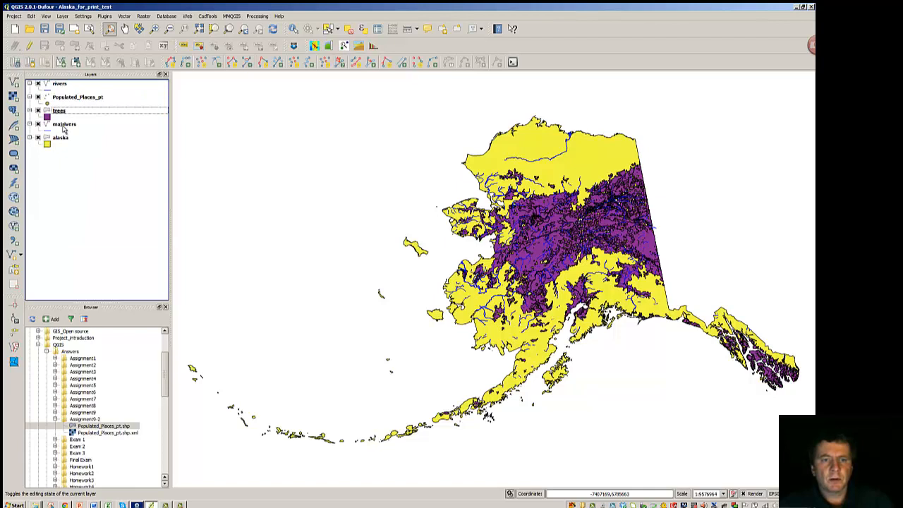
drag(63, 126, 67, 97)
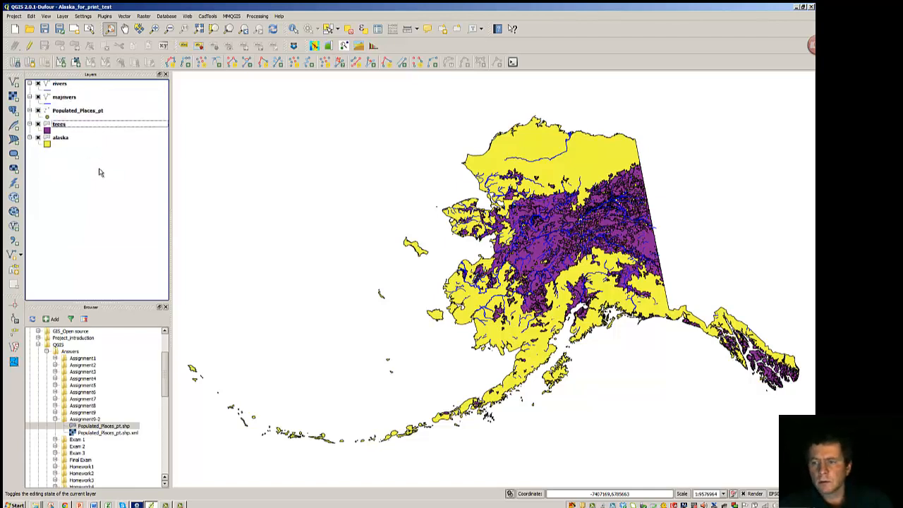
- Change the alaska layer's fill to a pale yellow with saturation about 84 and value 248, and apply the style
right_click(57, 140)
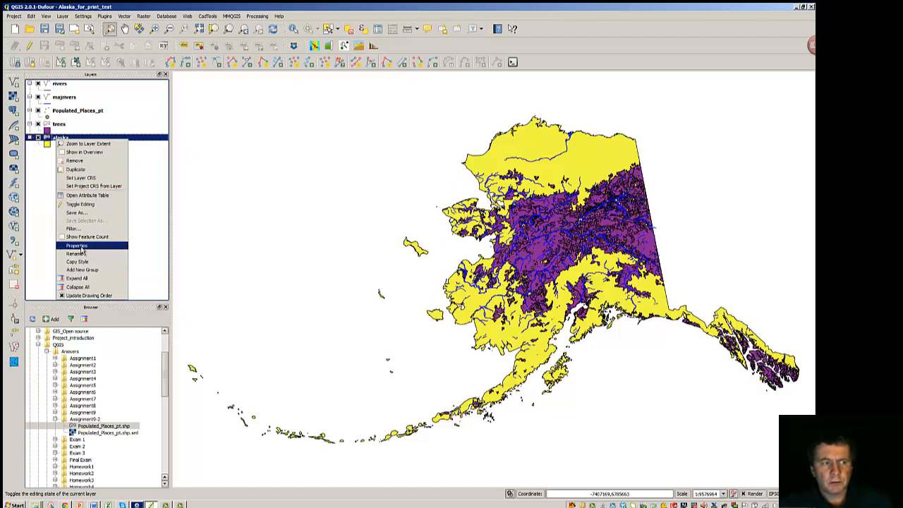
click(82, 245)
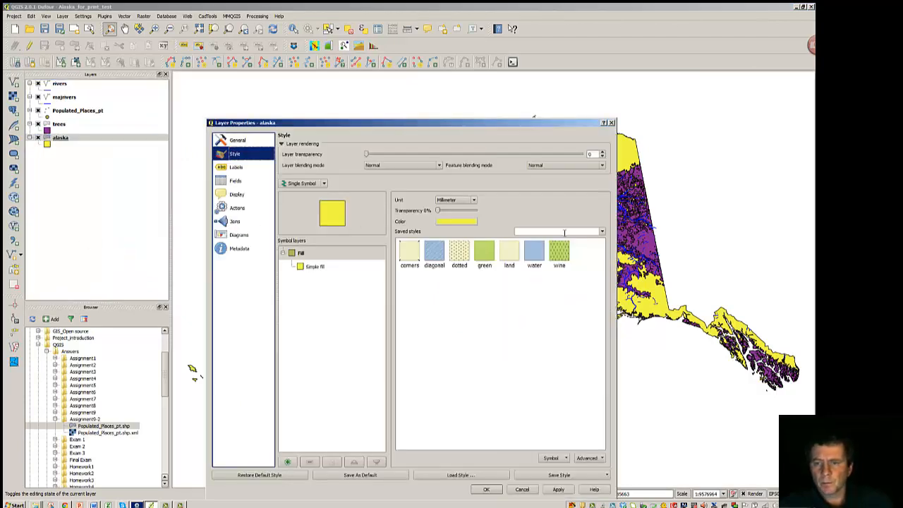
click(444, 223)
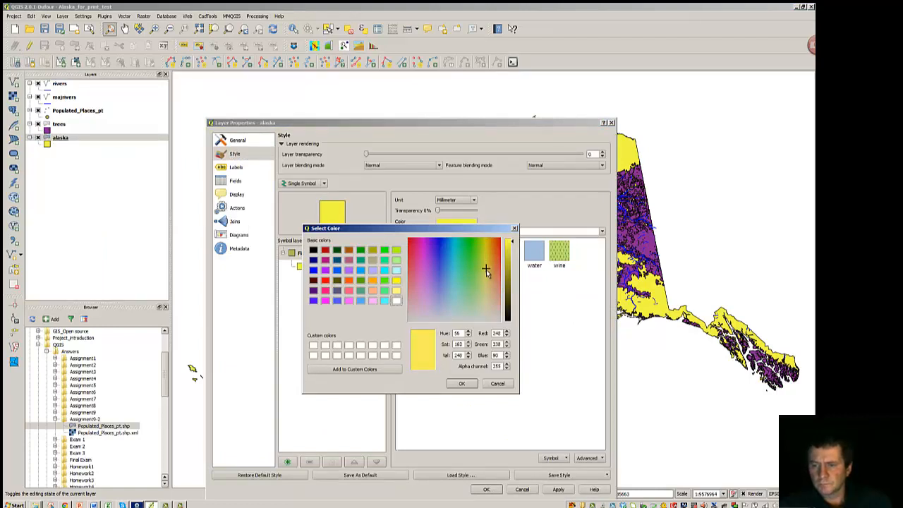
drag(486, 288, 486, 296)
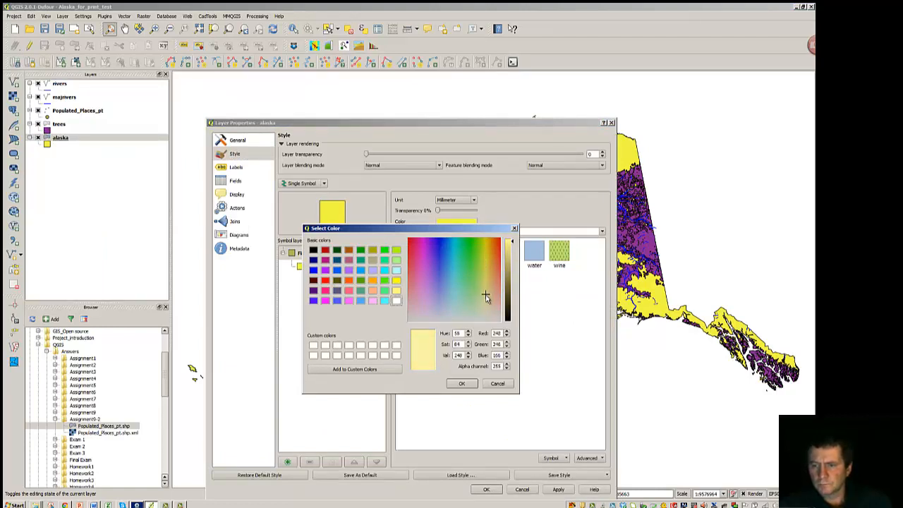
click(463, 383)
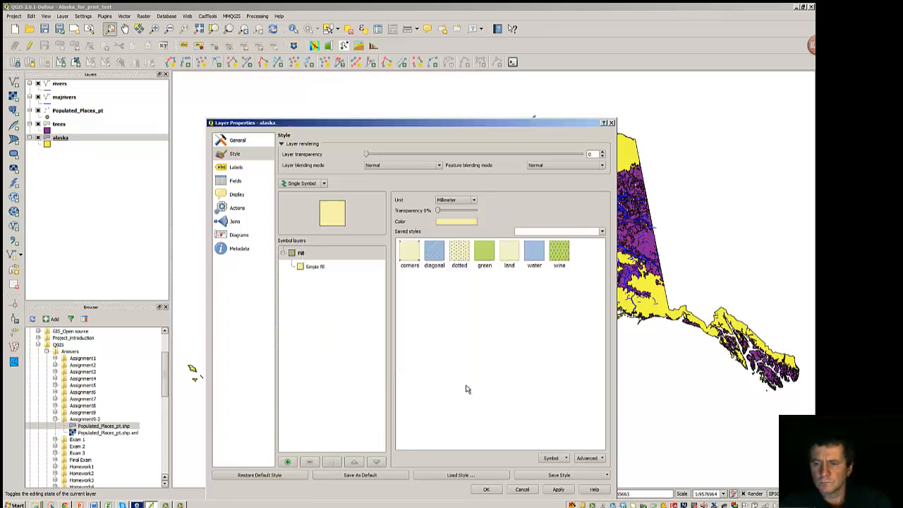
click(487, 489)
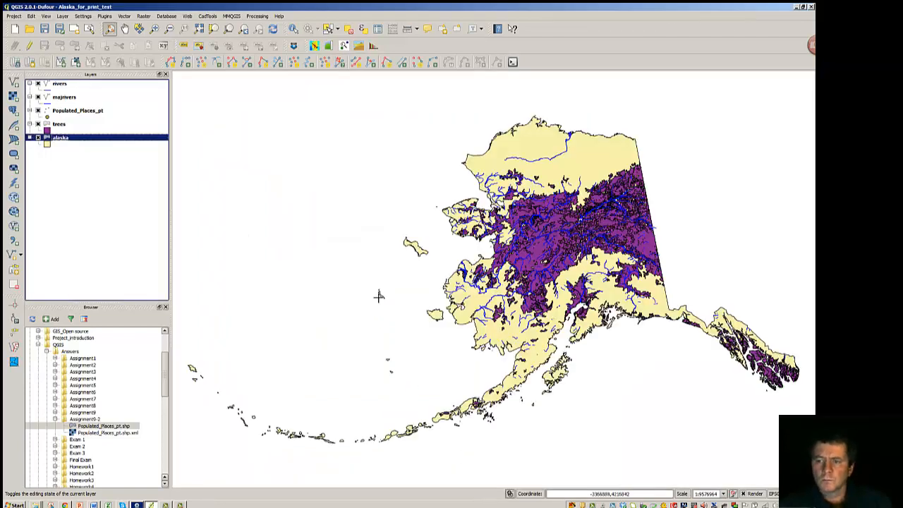
- Switch the trees layer to Categorized styling on the VEGDESC column and classify its values
right_click(59, 126)
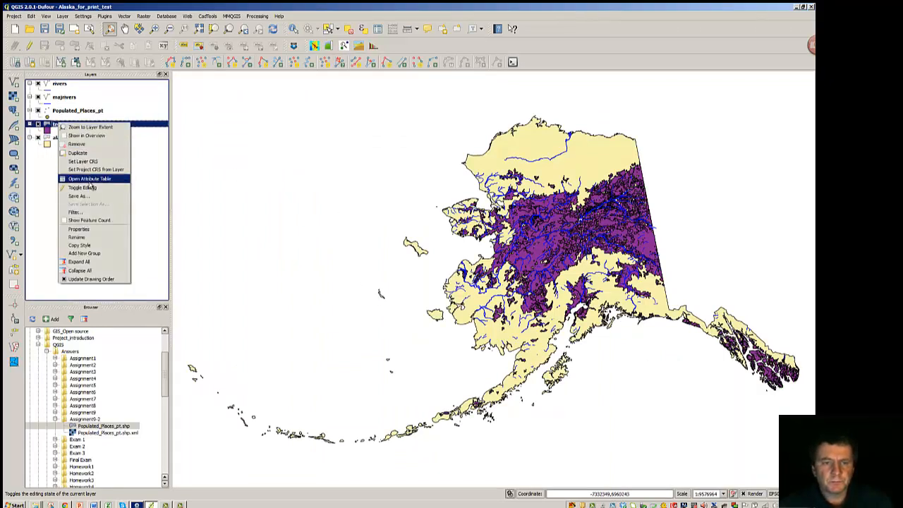
click(81, 230)
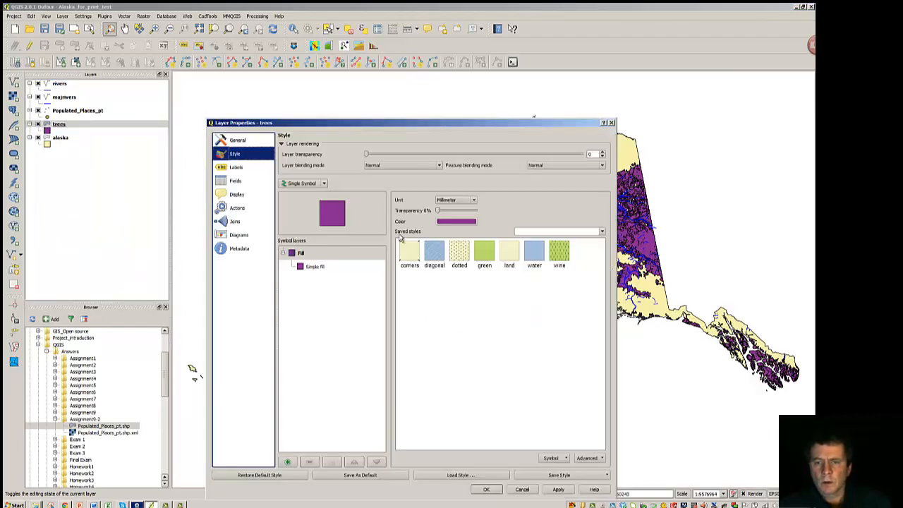
click(324, 184)
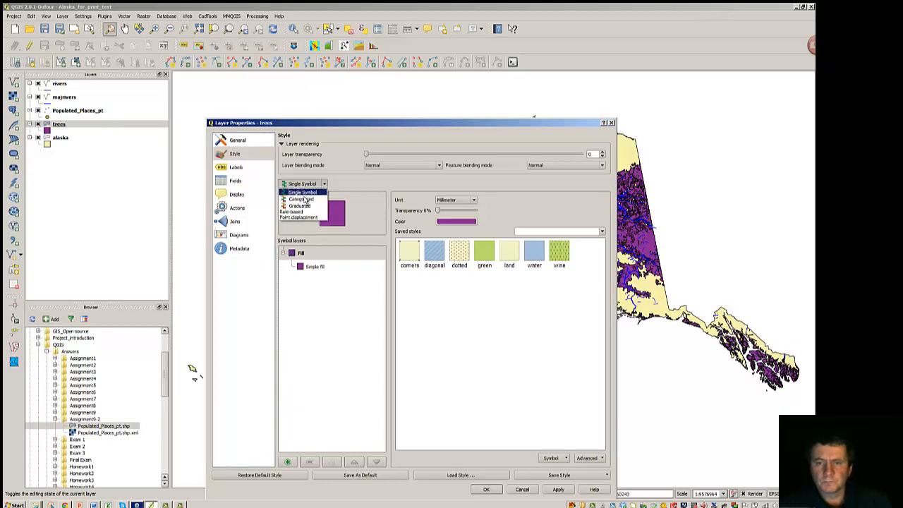
click(303, 200)
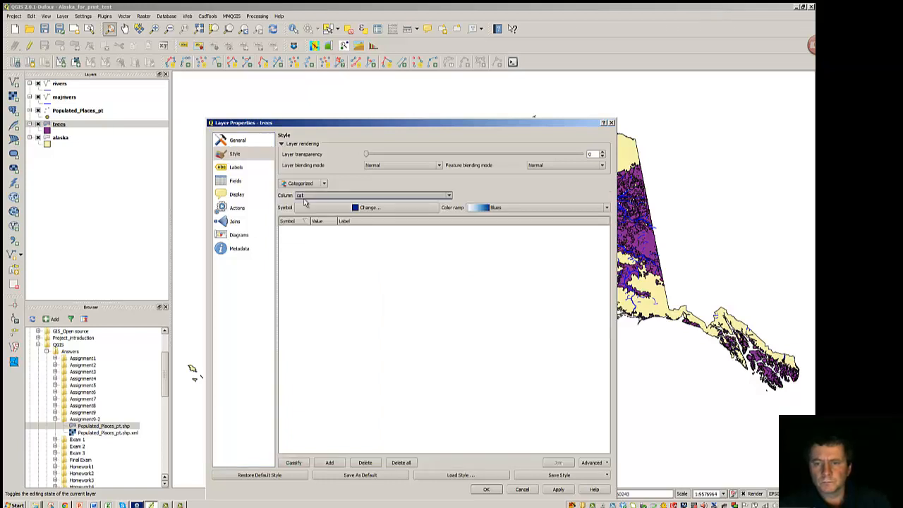
click(448, 196)
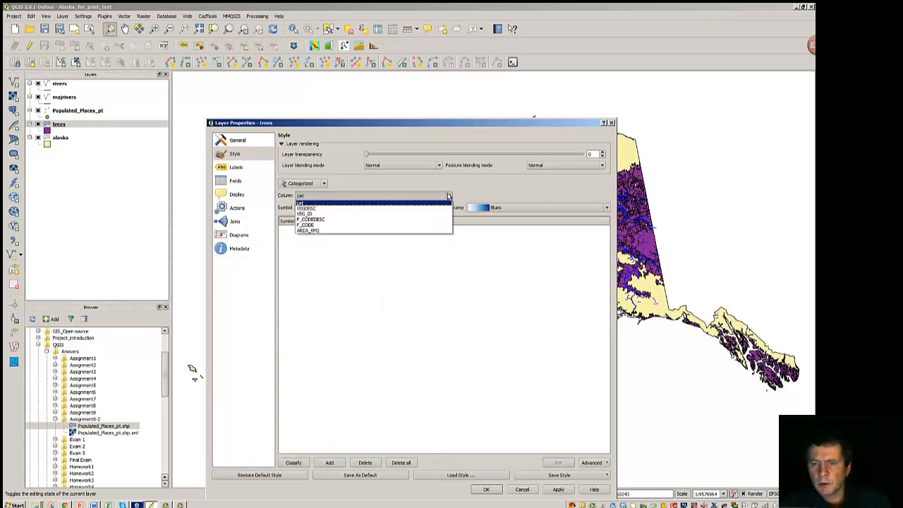
click(316, 209)
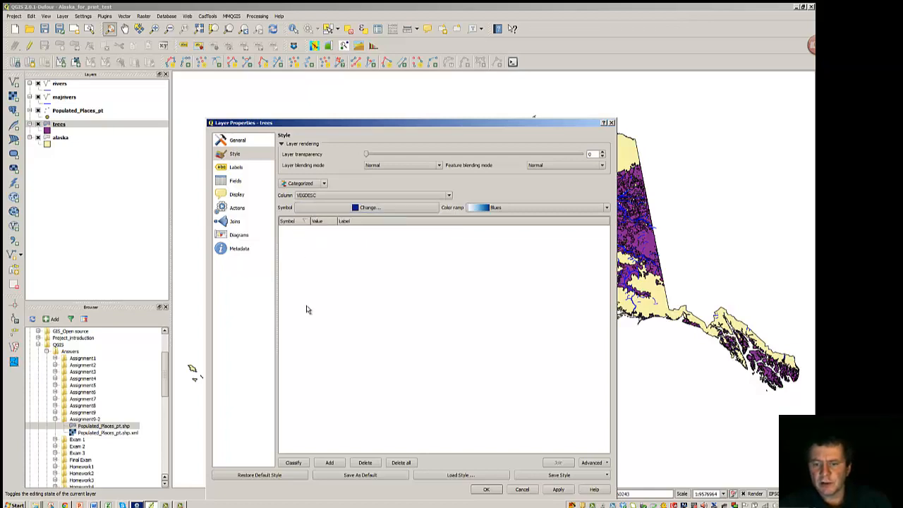
click(293, 464)
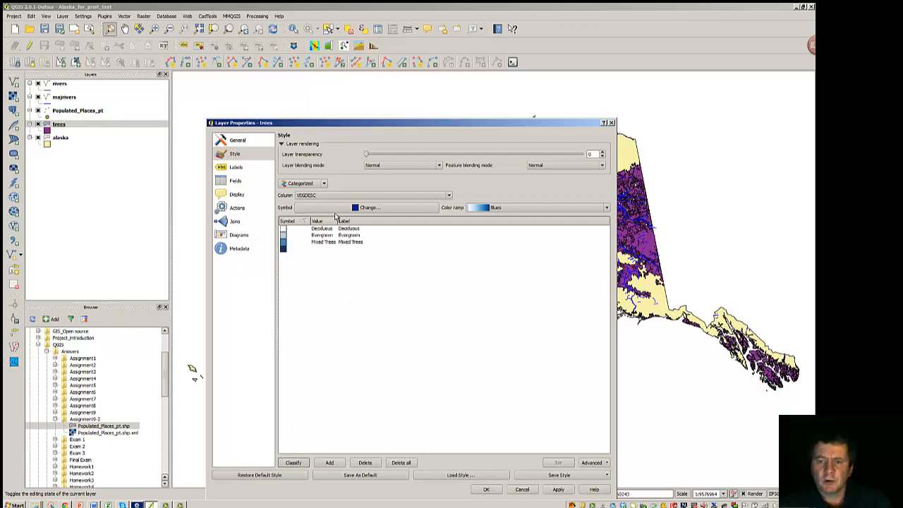
- Change the Deciduous category's symbol color to medium green (RGB 0, 170, 0)
click(284, 231)
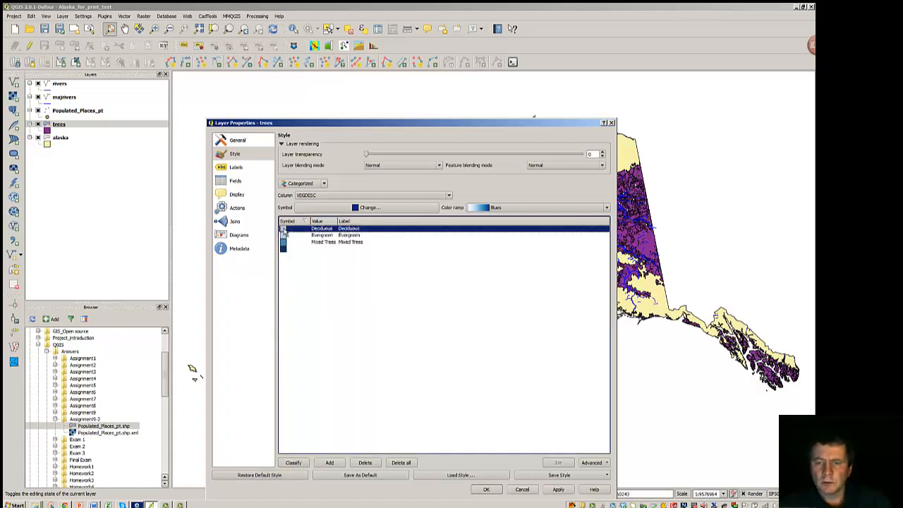
right_click(284, 230)
click(296, 234)
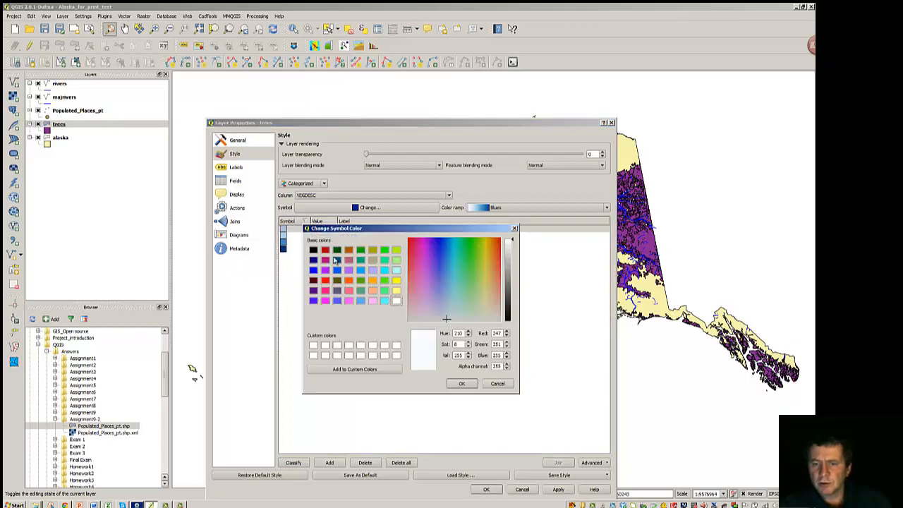
click(361, 251)
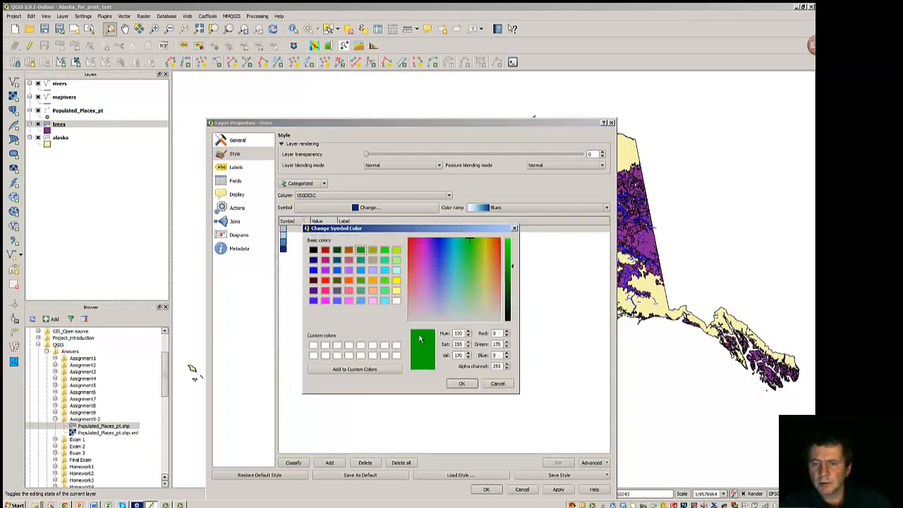
click(462, 383)
- Change the Evergreen category's symbol color to dark green (RGB 0, 85, 0)
click(282, 237)
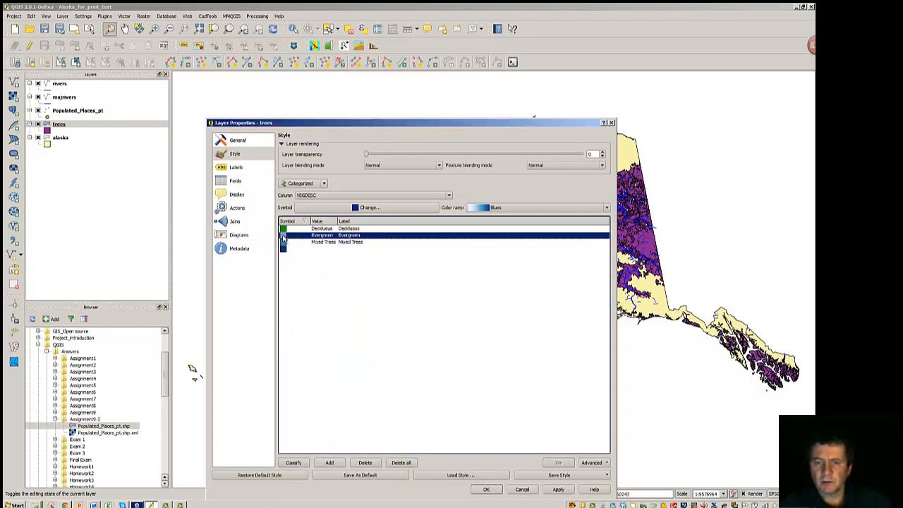
right_click(282, 237)
click(291, 243)
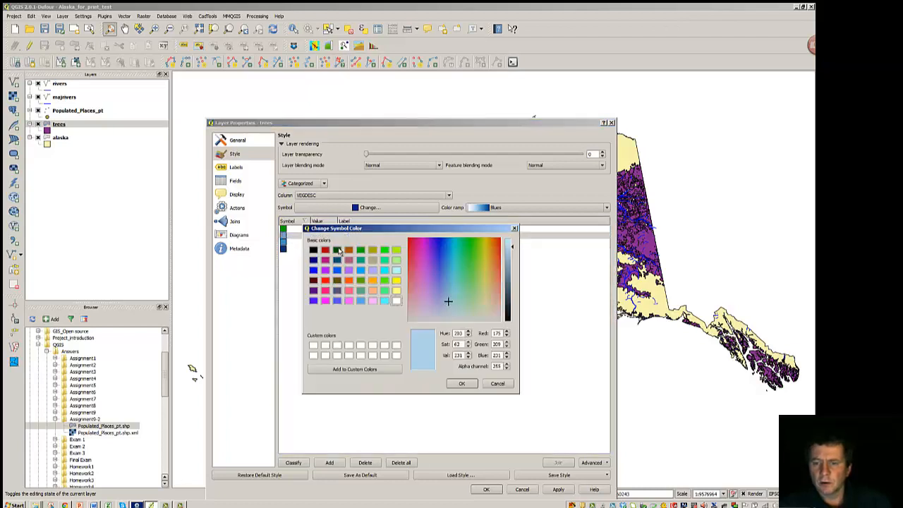
click(336, 250)
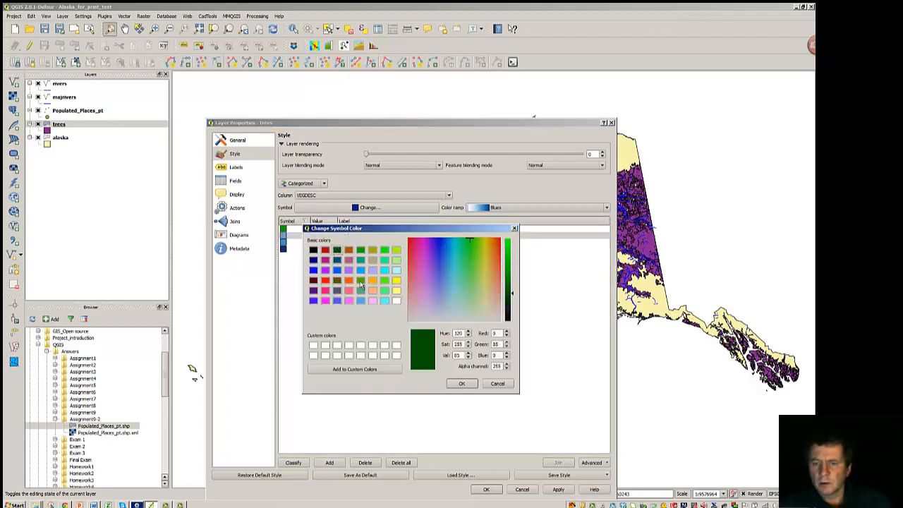
click(459, 383)
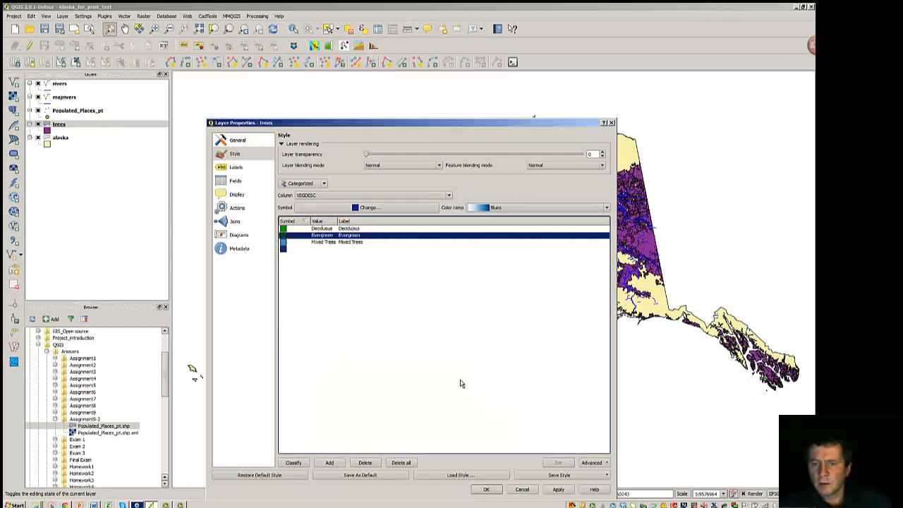
- Change the Mixed Trees category's symbol color to bright green (RGB 85, 255, 0)
right_click(283, 241)
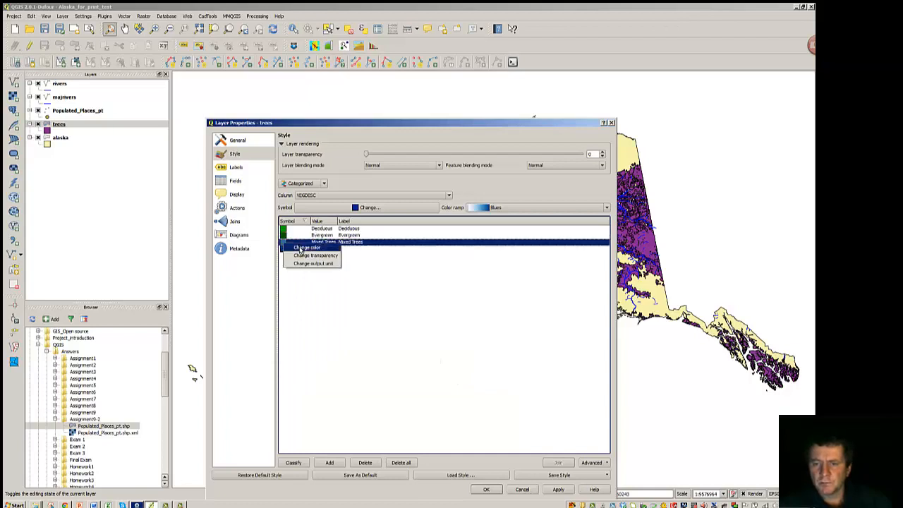
click(306, 247)
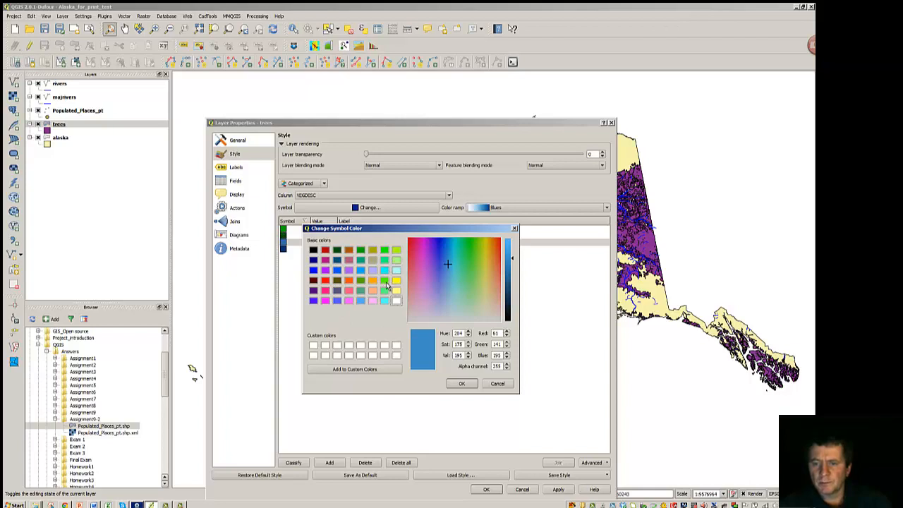
click(385, 282)
click(462, 383)
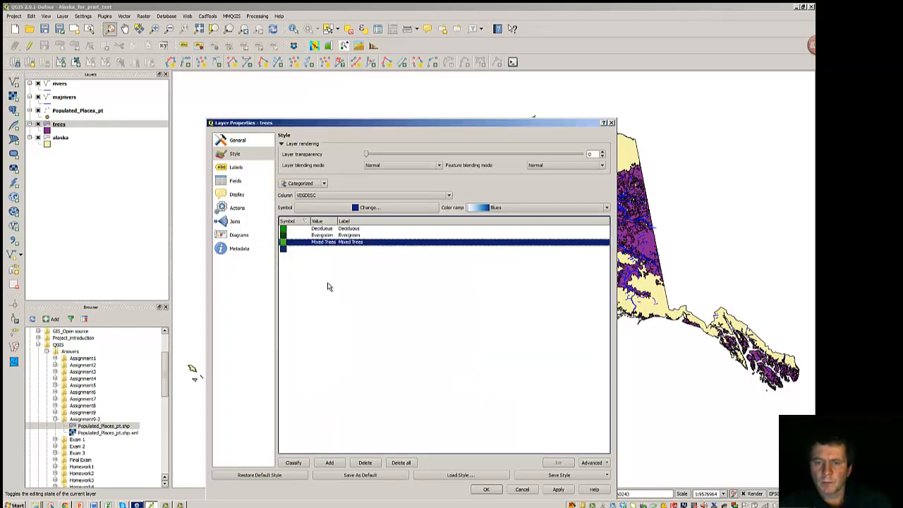
- Lighten the Mixed Trees category's symbol color to a pale green
right_click(283, 245)
click(296, 248)
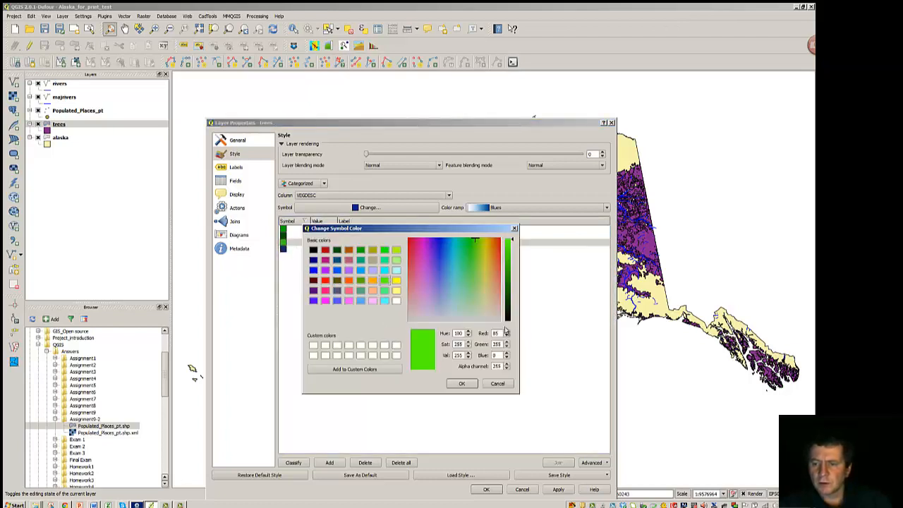
drag(477, 242, 473, 283)
click(463, 383)
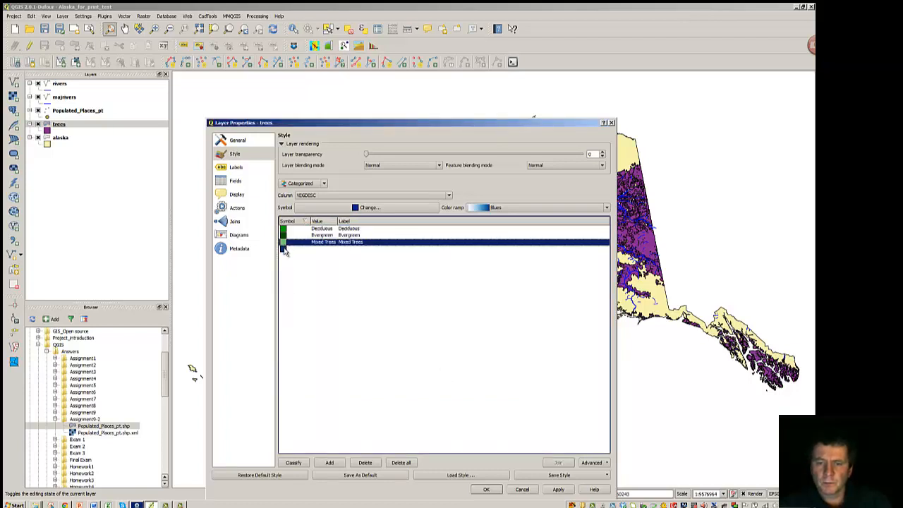
- Delete the empty category without a value from the trees classification and apply the layer styling
right_click(285, 251)
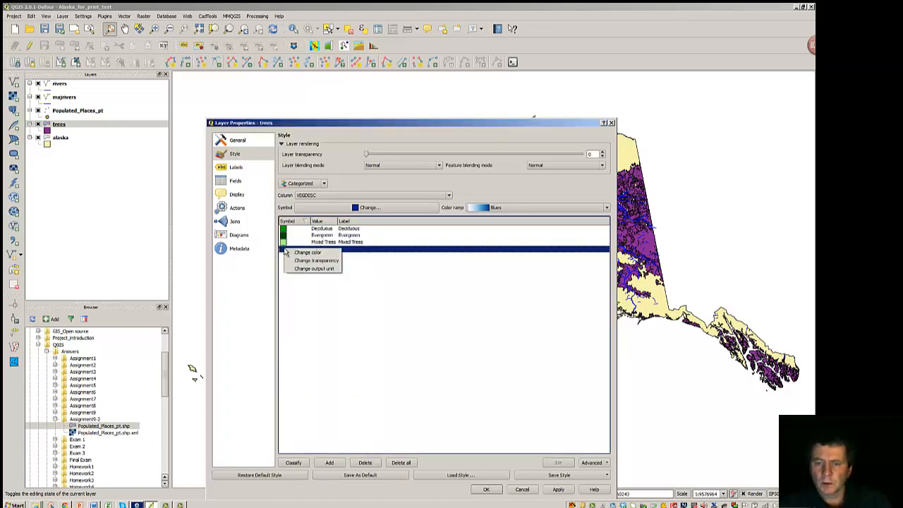
click(443, 261)
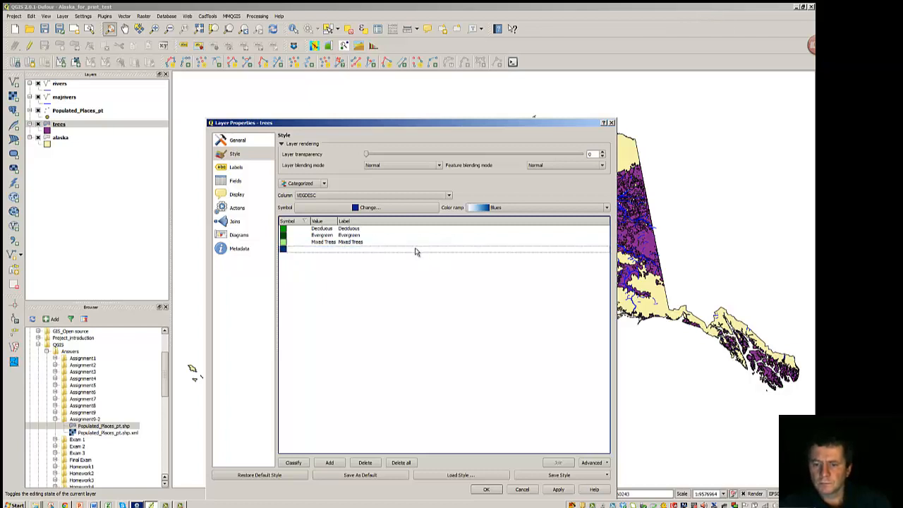
click(336, 250)
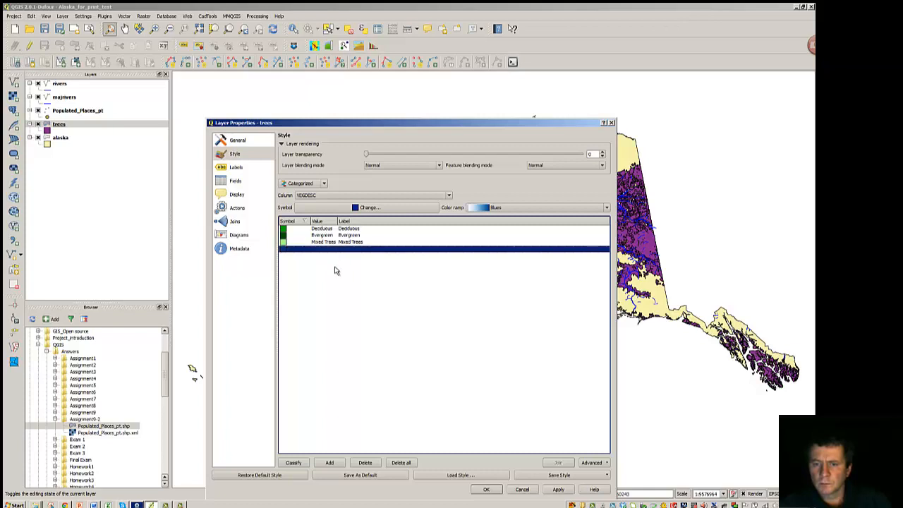
click(365, 462)
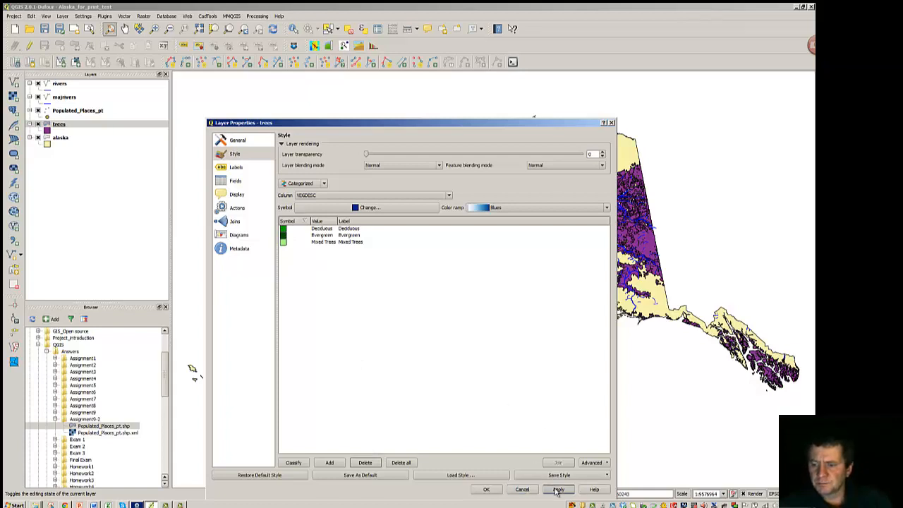
click(494, 491)
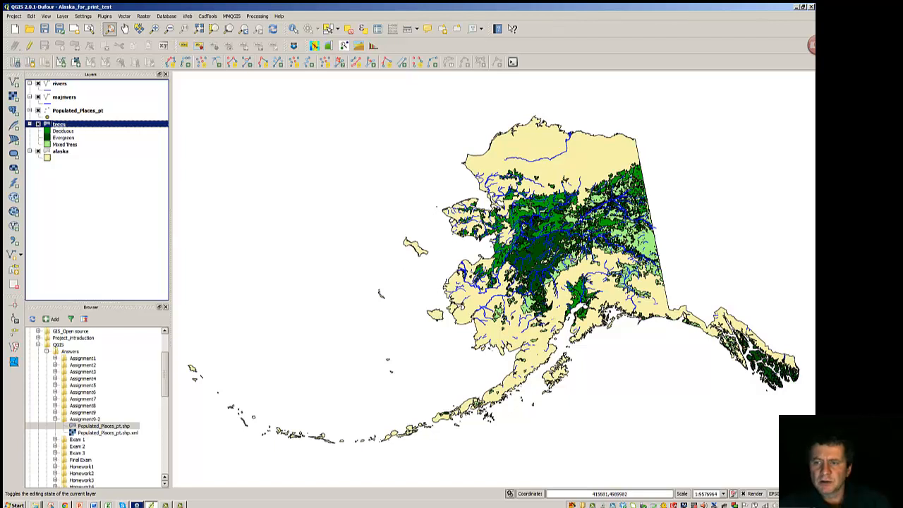
- Create a new print composer titled "Alaska for print"
click(15, 17)
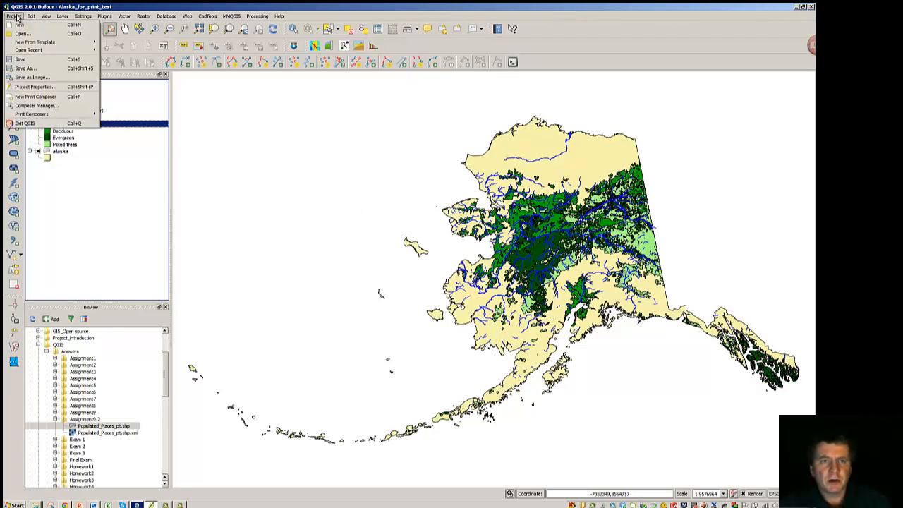
click(57, 96)
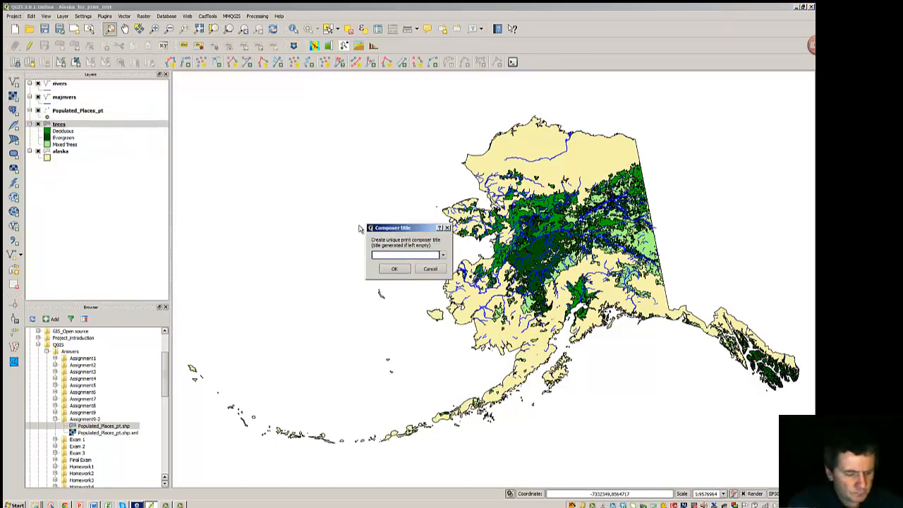
text(Alaska )
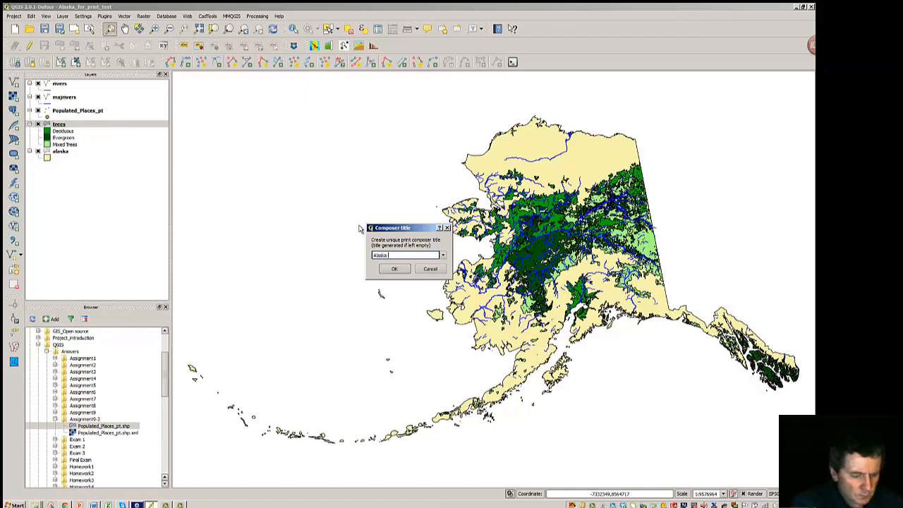
text(for print)
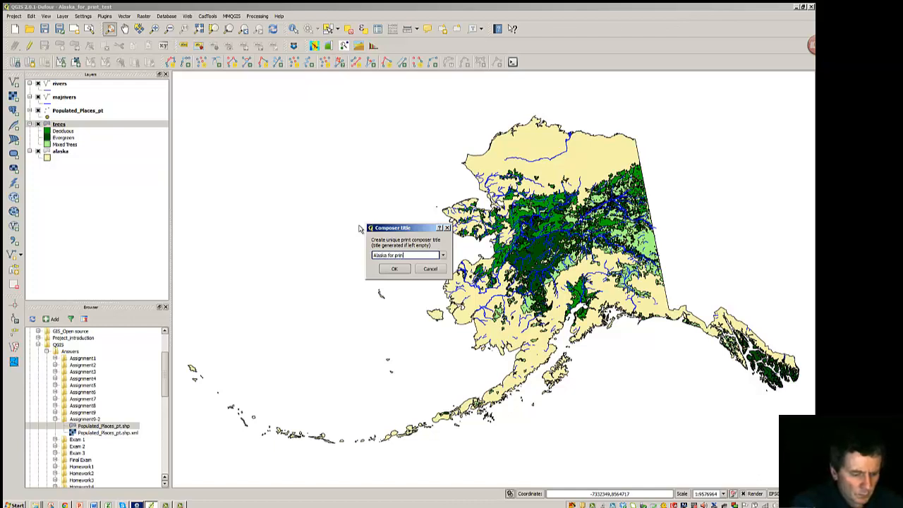
click(395, 269)
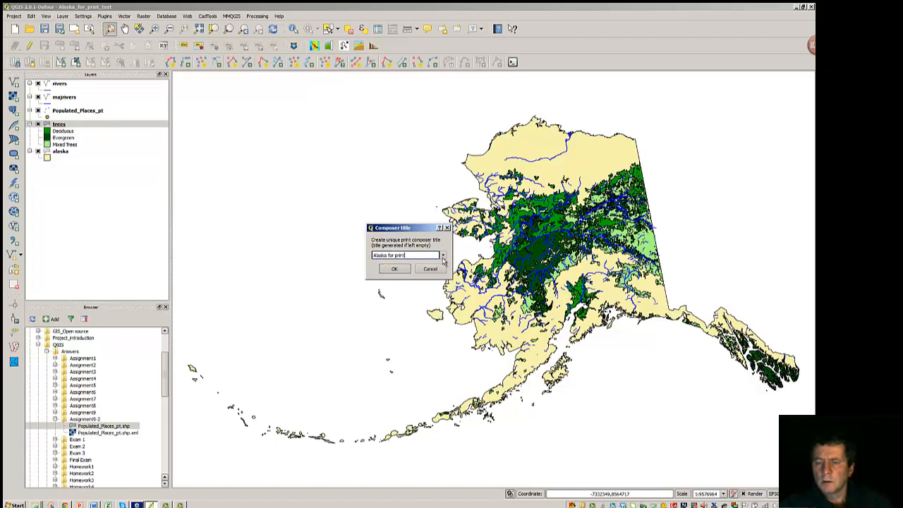
click(397, 269)
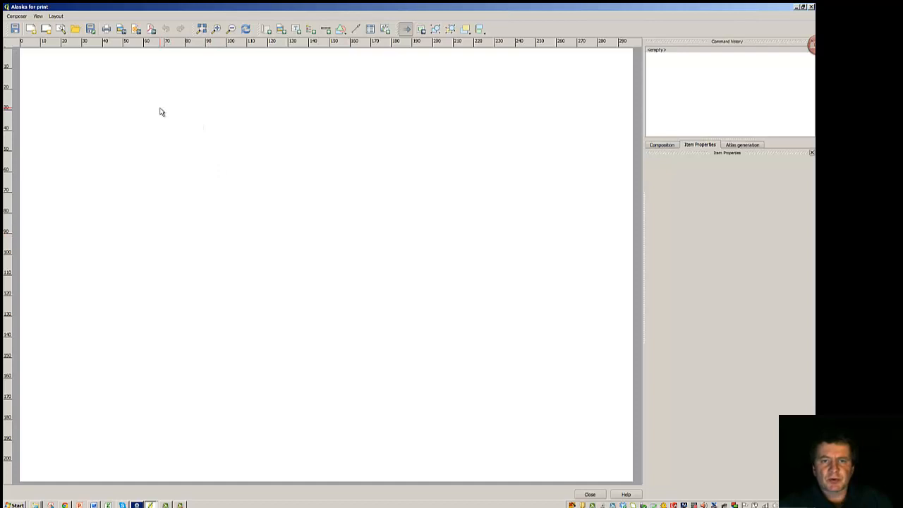
click(21, 16)
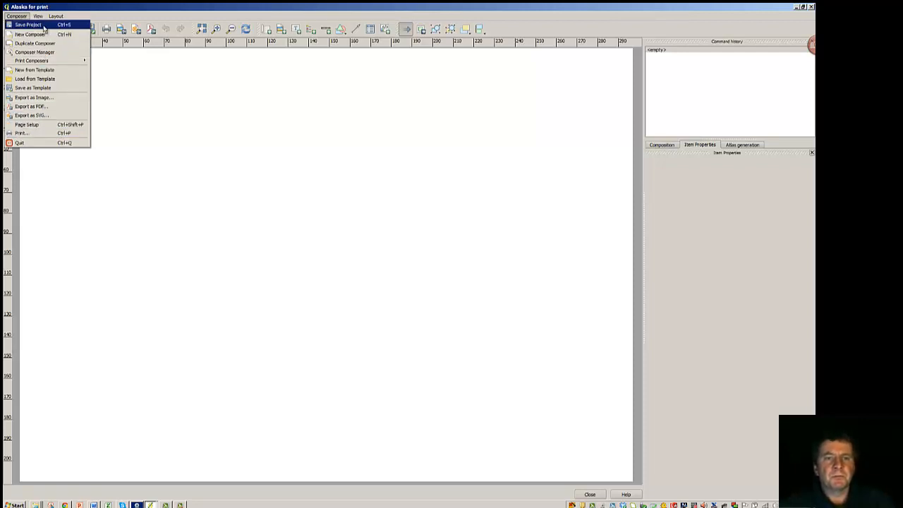
mouse_move(40, 21)
mouse_move(48, 62)
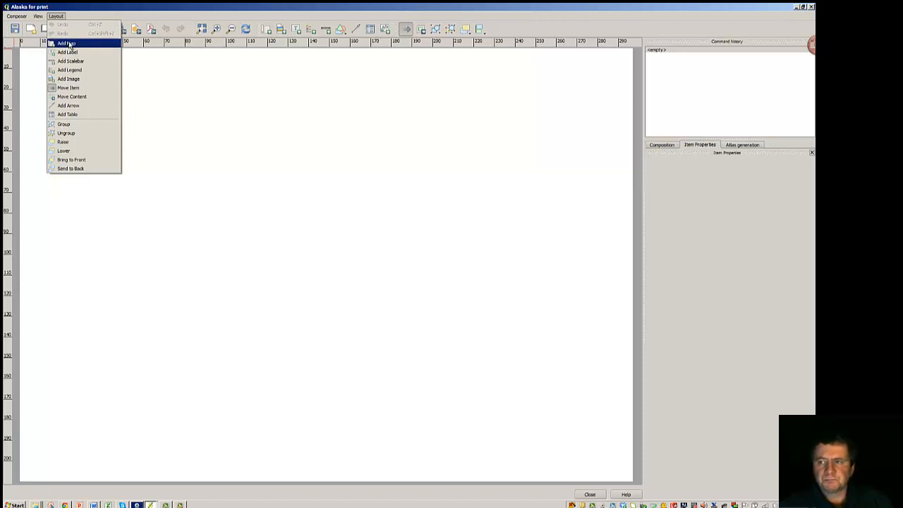
key(Escape)
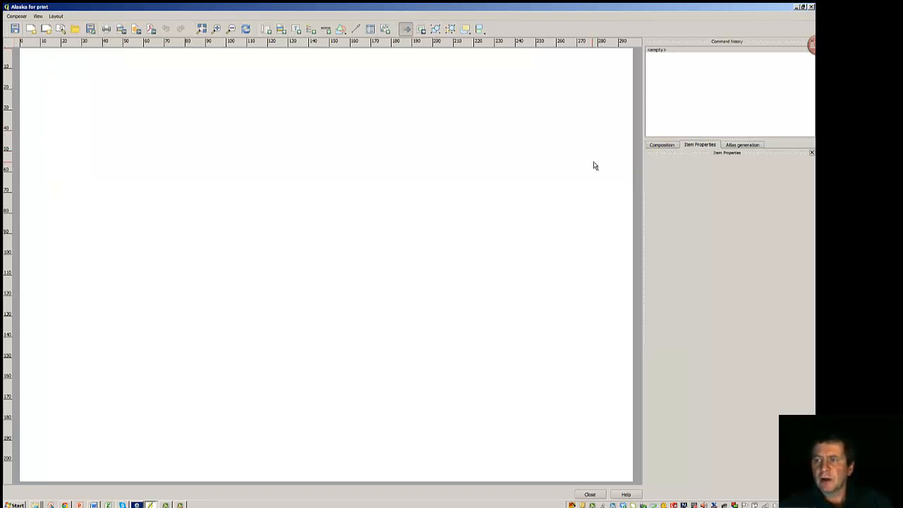
- Set the composition's paper preset to ANSI A (Letter; 8.5x11 in)
click(658, 147)
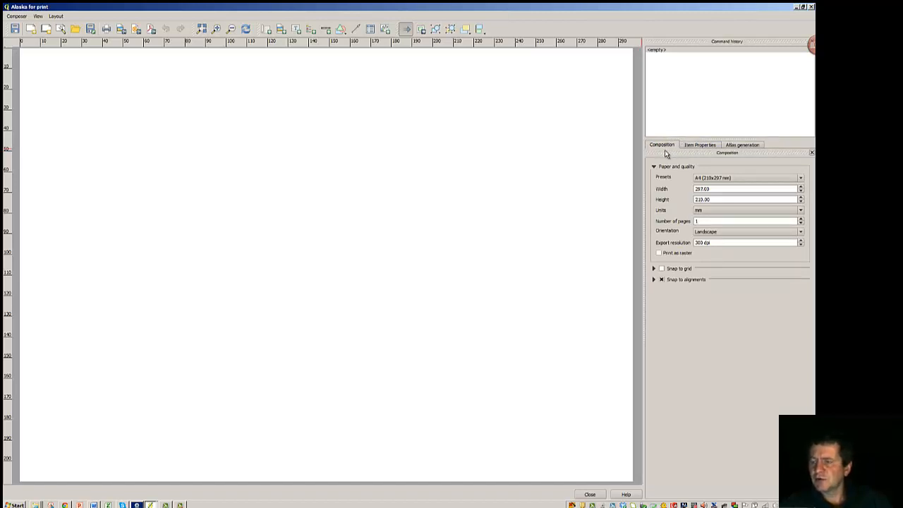
click(801, 178)
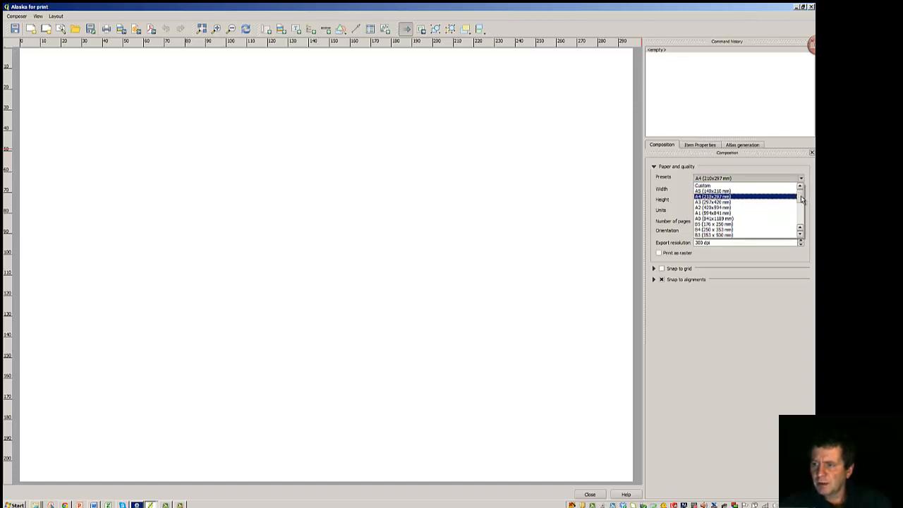
scroll(801, 199, down, 3)
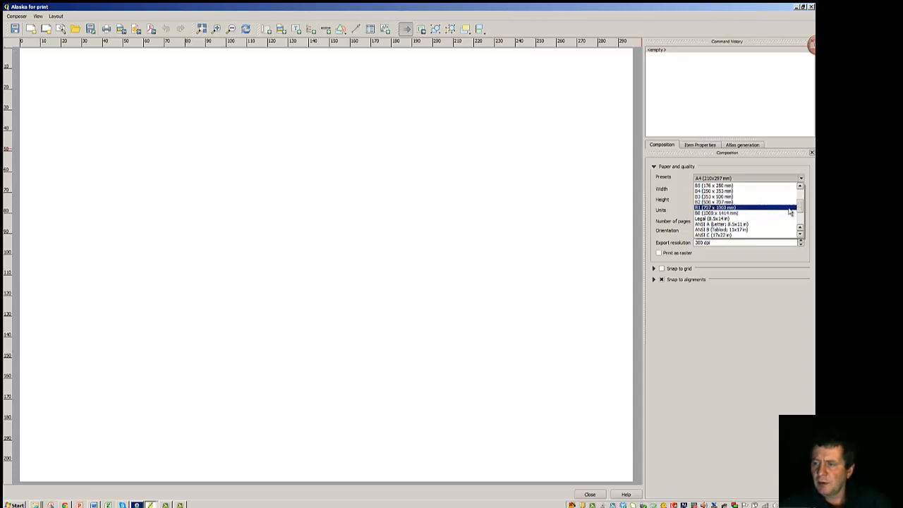
scroll(801, 205, down, 2)
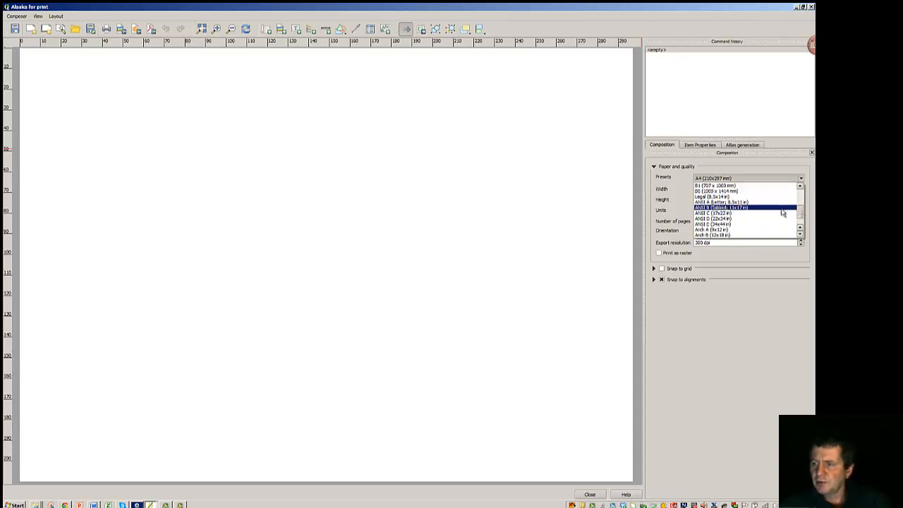
click(719, 203)
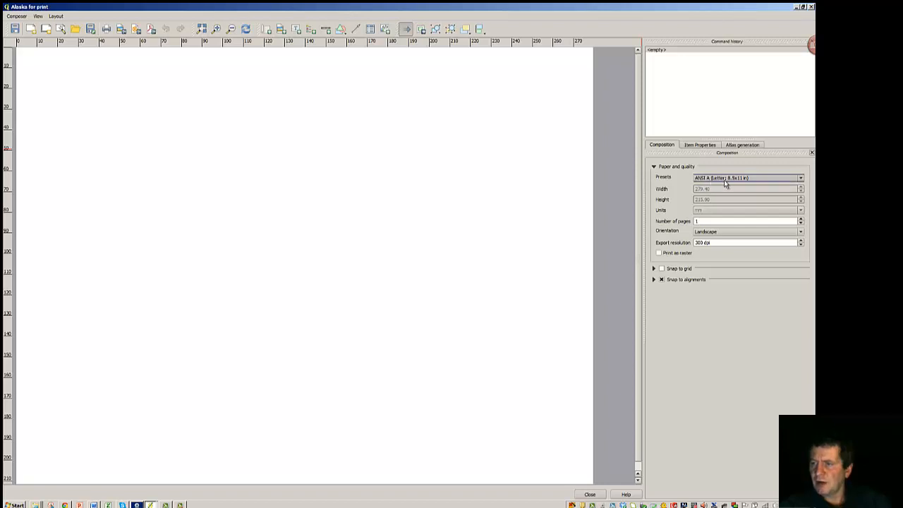
click(801, 180)
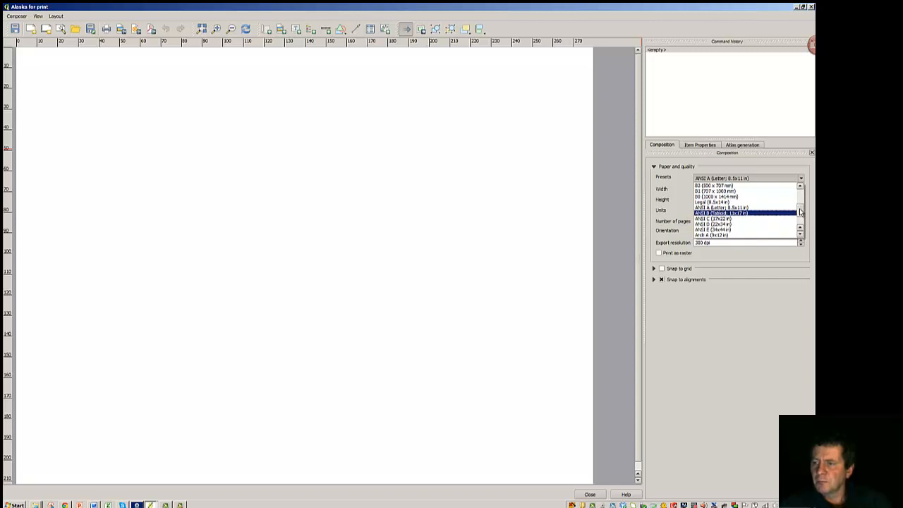
click(708, 178)
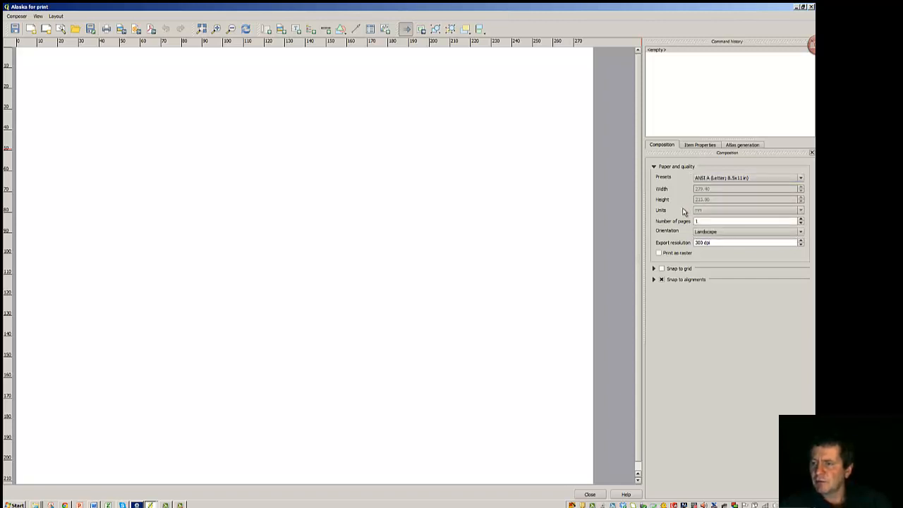
- Enable printing as raster and set the page orientation to Portrait
click(661, 253)
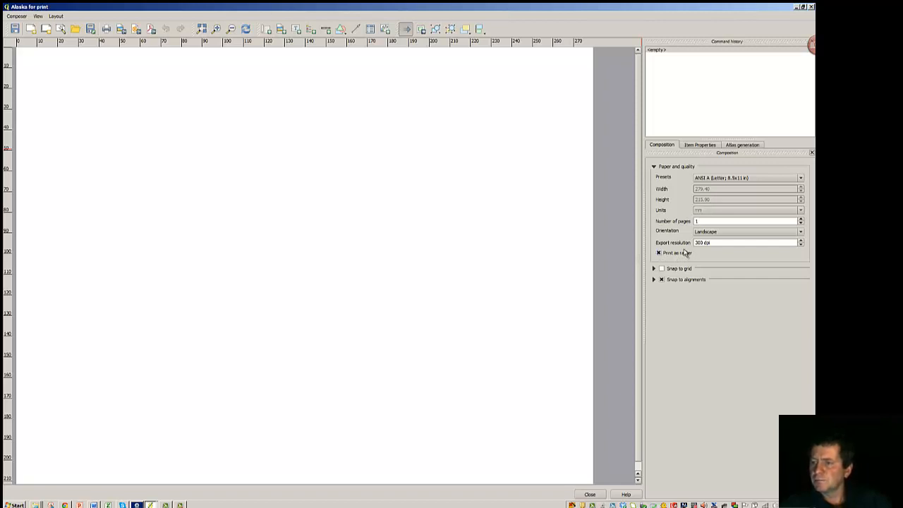
click(801, 232)
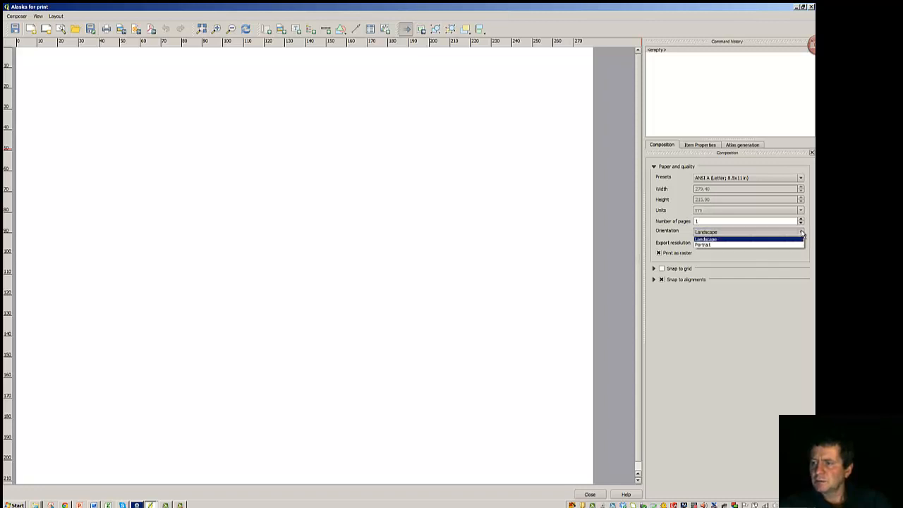
click(734, 245)
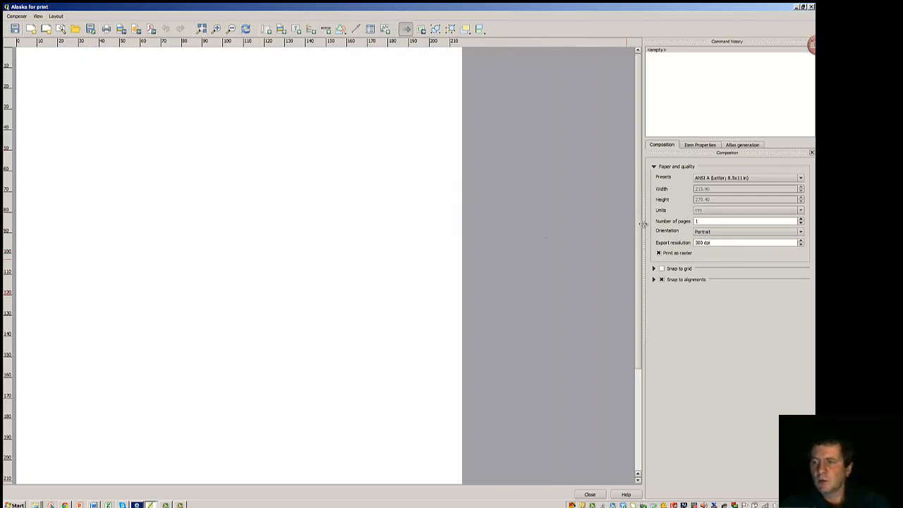
scroll(638, 268, down, 2)
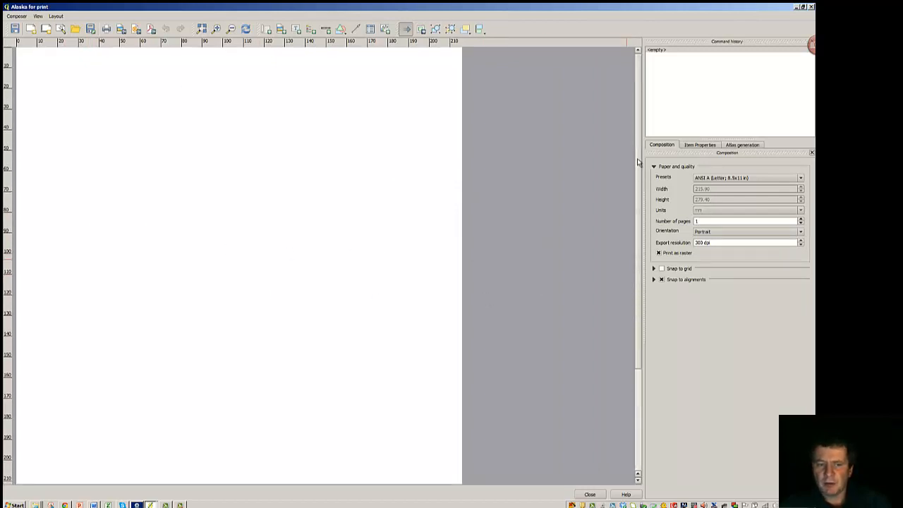
scroll(636, 305, up, 2)
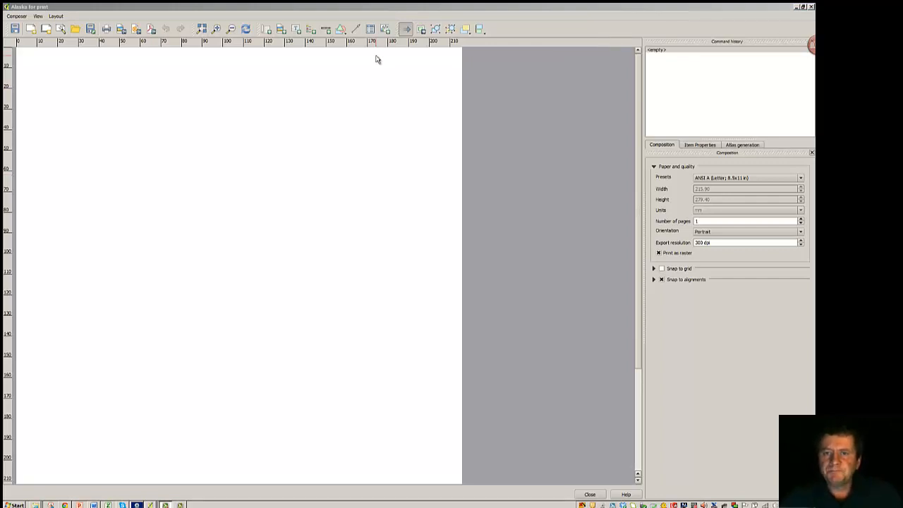
- Add a map about 150 mm wide and 113 mm high to the page's upper part and show its item properties
click(267, 33)
drag(68, 87, 385, 328)
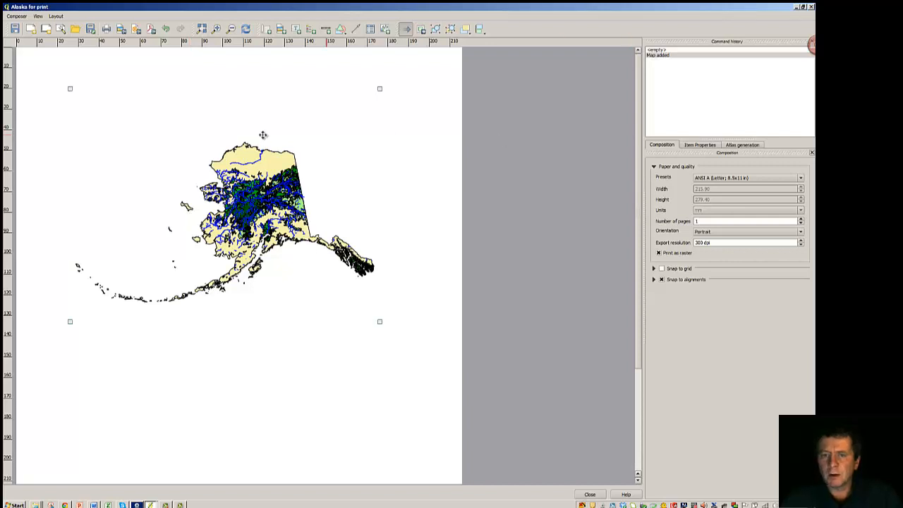
click(698, 145)
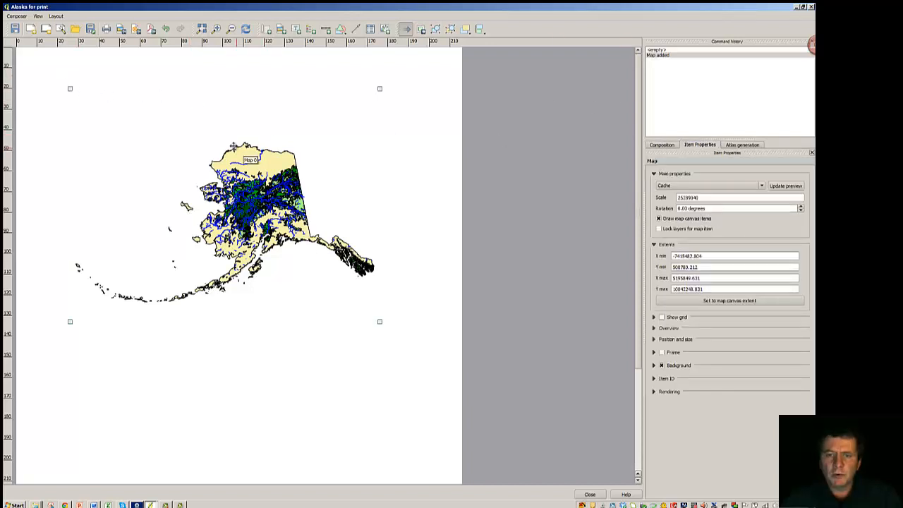
- Shift the map content upward within its frame and adjust the map frame's position slightly on the page
mouse_move(177, 137)
mouse_down()
mouse_move(196, 172)
mouse_move(222, 147)
mouse_move(189, 149)
mouse_move(174, 129)
mouse_up()
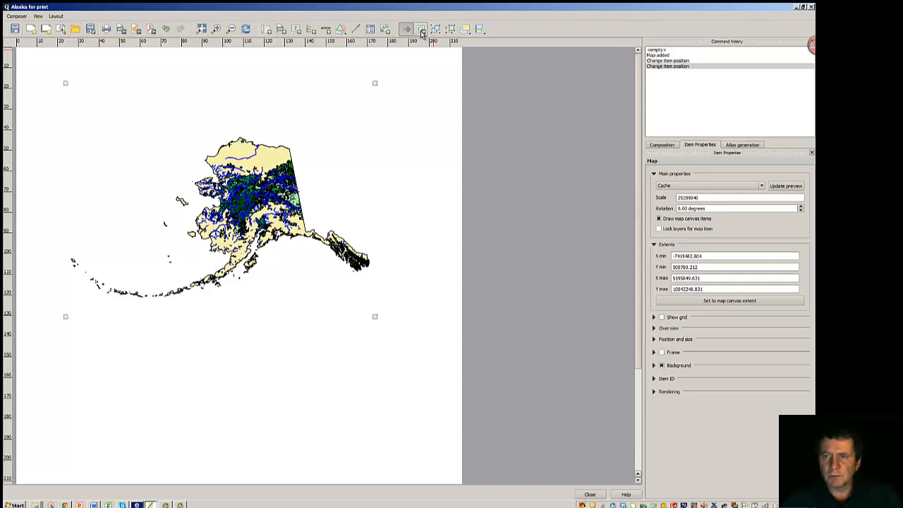
click(421, 31)
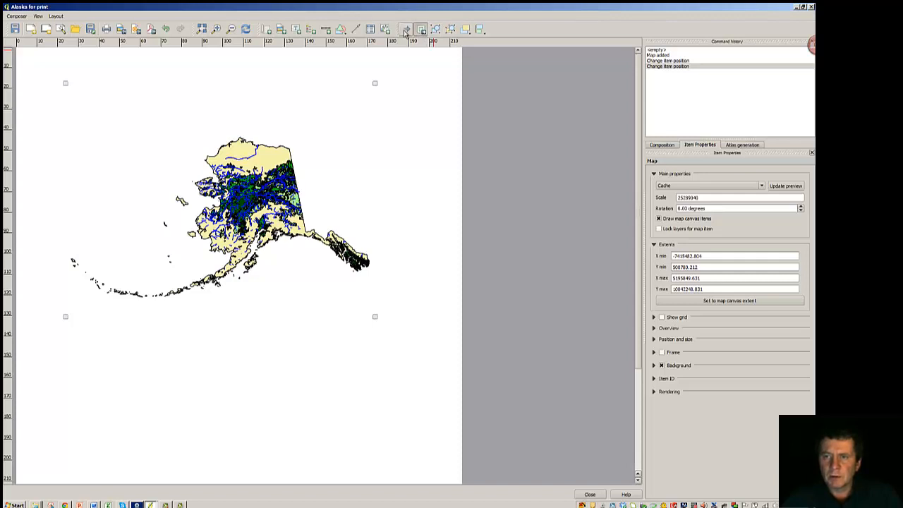
mouse_move(182, 202)
mouse_down()
mouse_move(181, 171)
mouse_move(187, 184)
mouse_up()
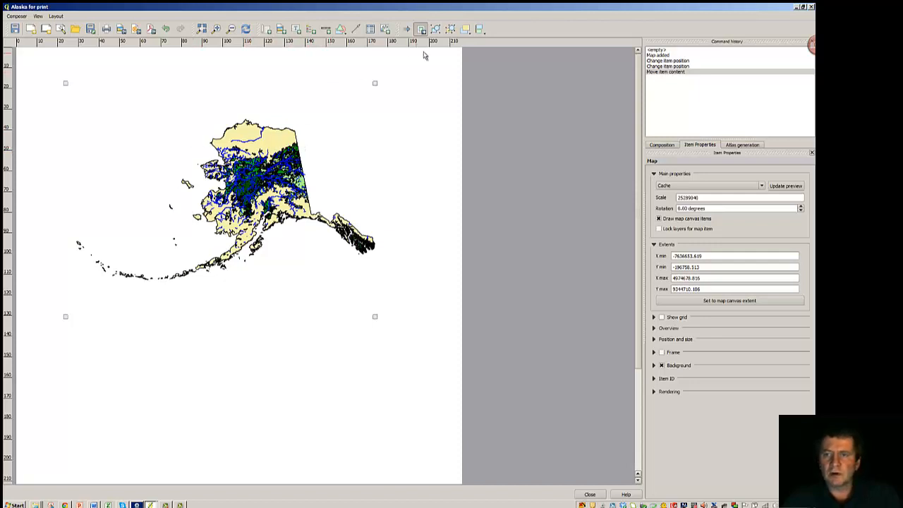
click(406, 32)
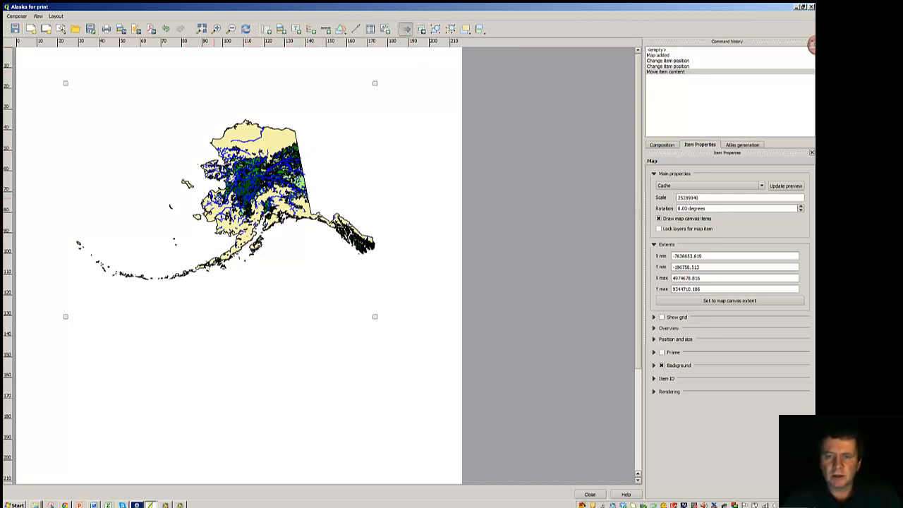
mouse_move(230, 196)
mouse_down()
mouse_move(222, 202)
mouse_move(236, 204)
mouse_up()
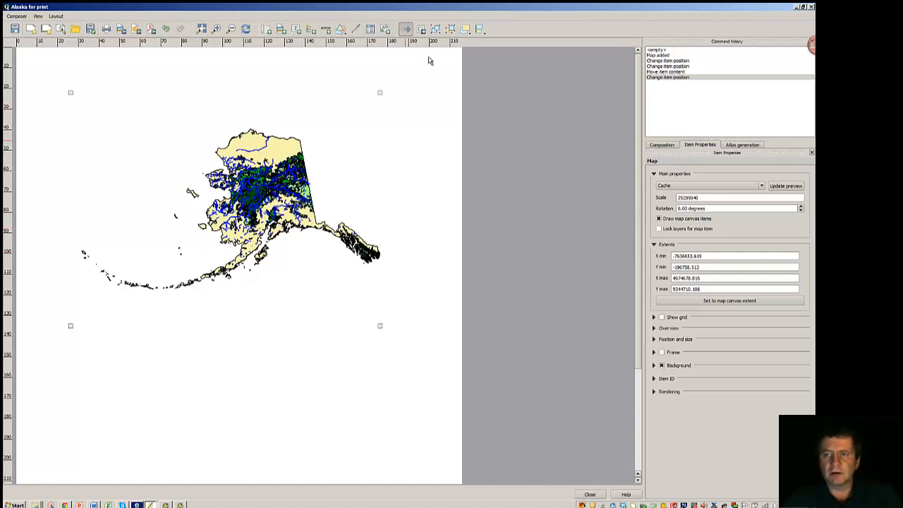
- Shift the Alaska map's content slightly up and to the left within its frame
click(421, 29)
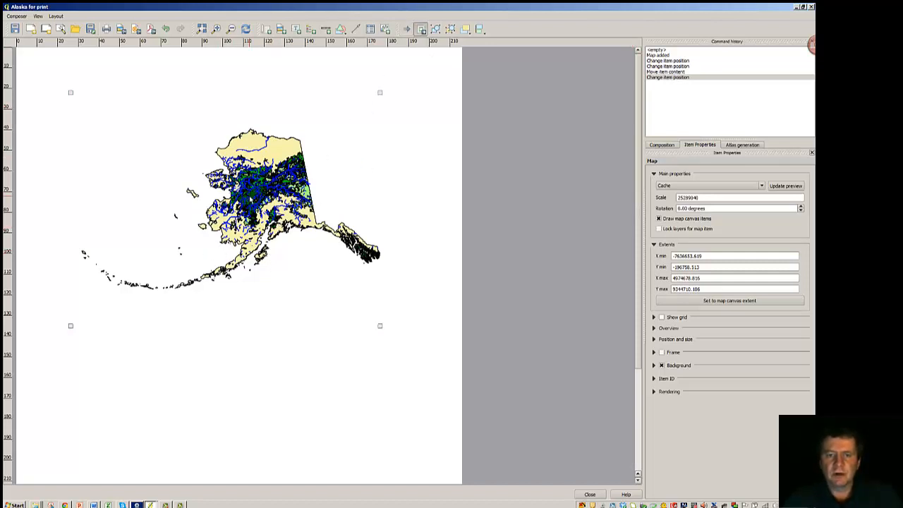
drag(252, 198, 246, 193)
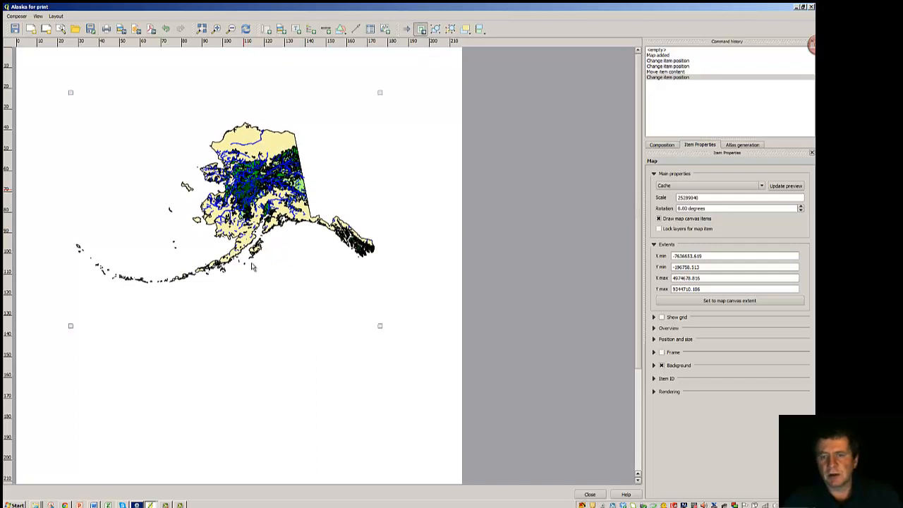
drag(252, 278, 251, 281)
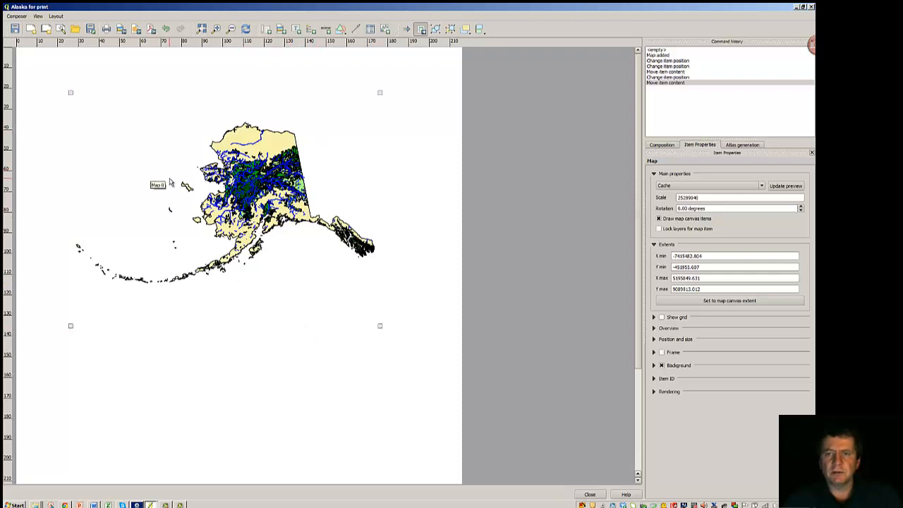
click(406, 29)
- Add a second map below the Alaska map and enlarge its frame to about 150 mm wide and 120 mm high
click(266, 30)
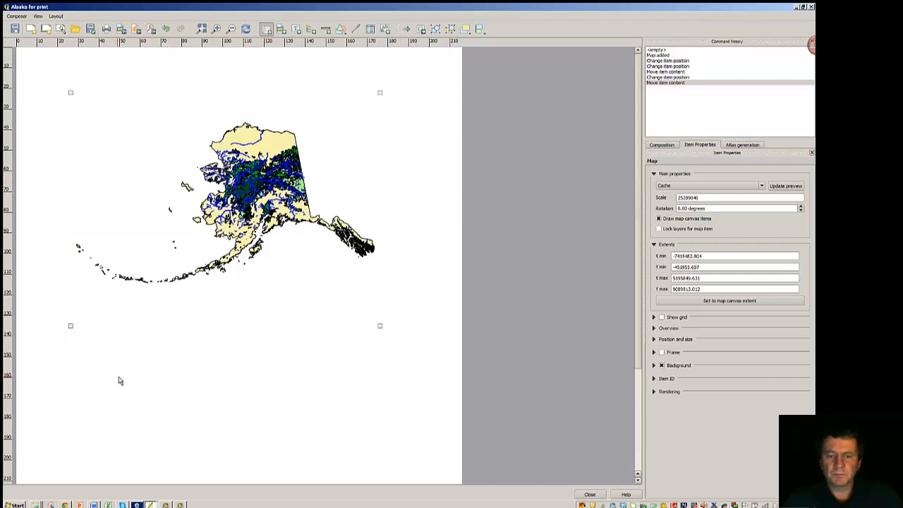
drag(122, 373, 310, 452)
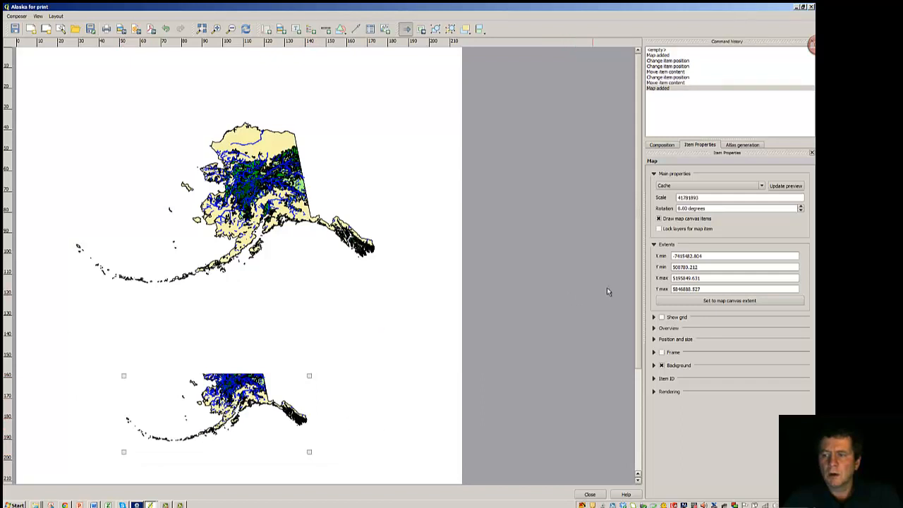
drag(640, 240, 633, 350)
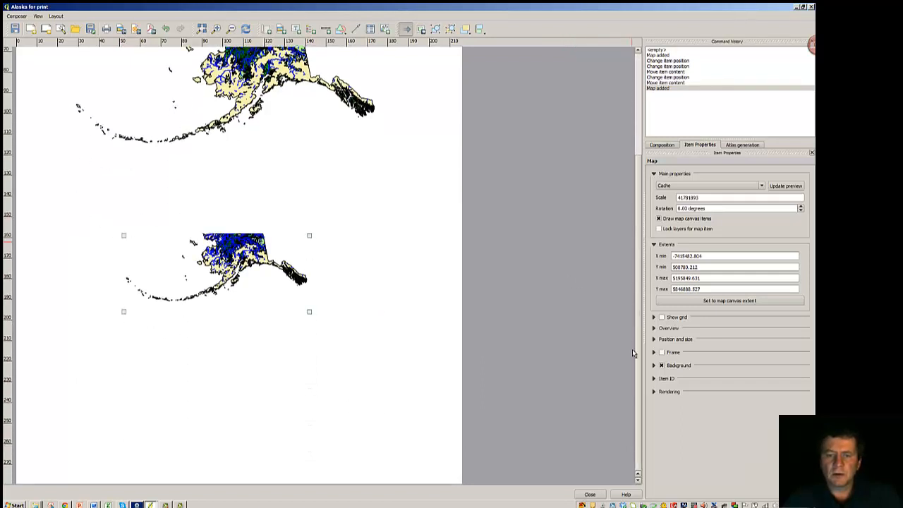
drag(178, 249, 139, 223)
drag(269, 284, 387, 449)
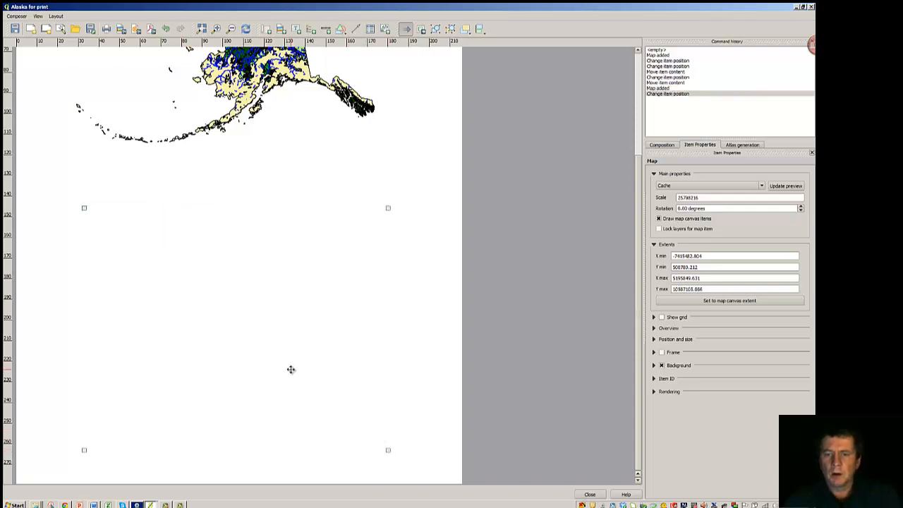
- Zoom the second map's content in on the Fairbanks area to a scale of 1612388
scroll(231, 214, up, 1)
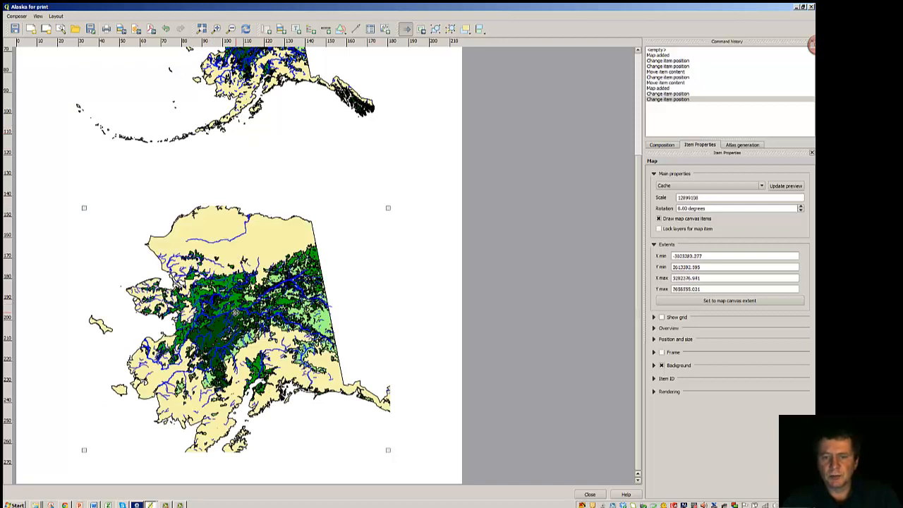
scroll(235, 312, up, 1)
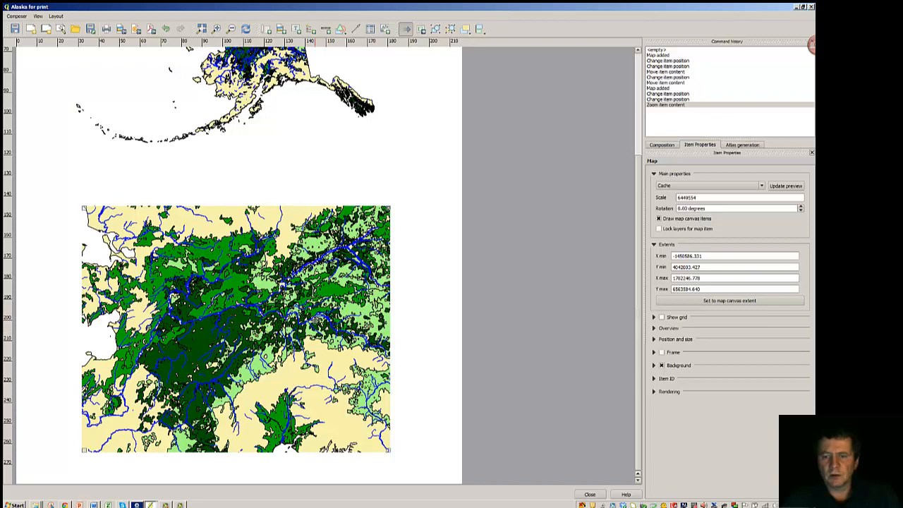
scroll(293, 314, up, 2)
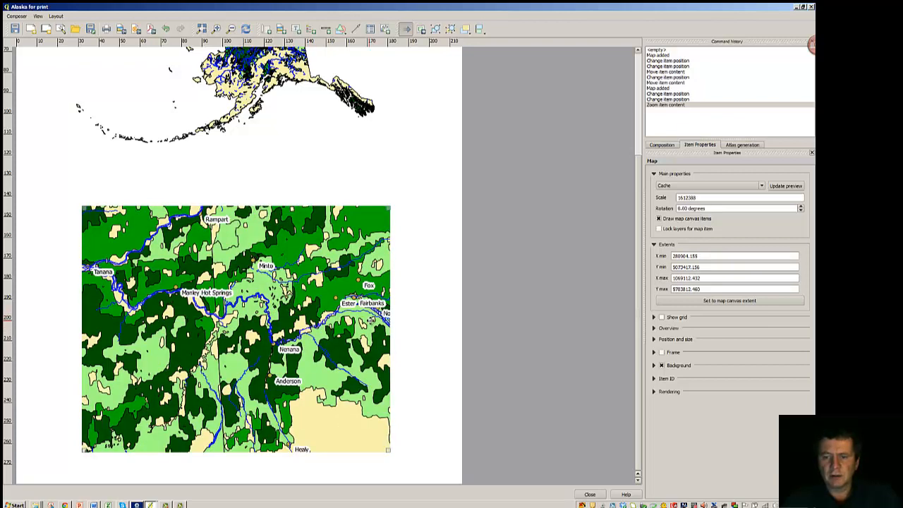
mouse_move(367, 321)
mouse_down()
mouse_move(334, 320)
mouse_move(364, 322)
mouse_up()
scroll(357, 325, down, 2)
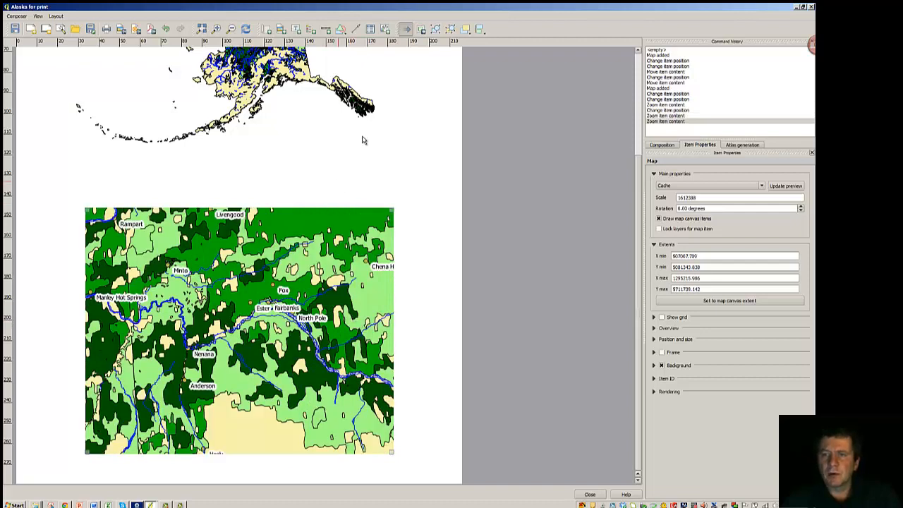
- Shift the second map's content left until the Chena Hot Springs label fits, and move its frame about 17 mm left on the page
click(422, 29)
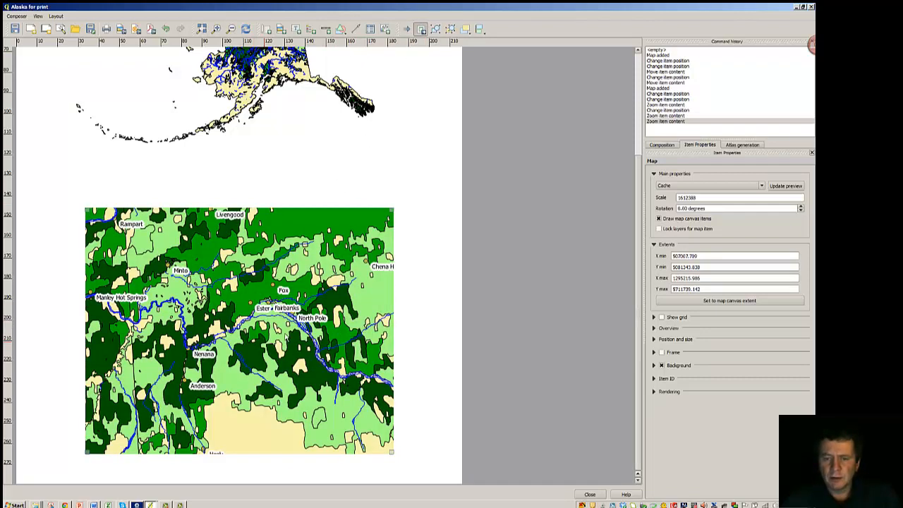
drag(291, 337, 261, 342)
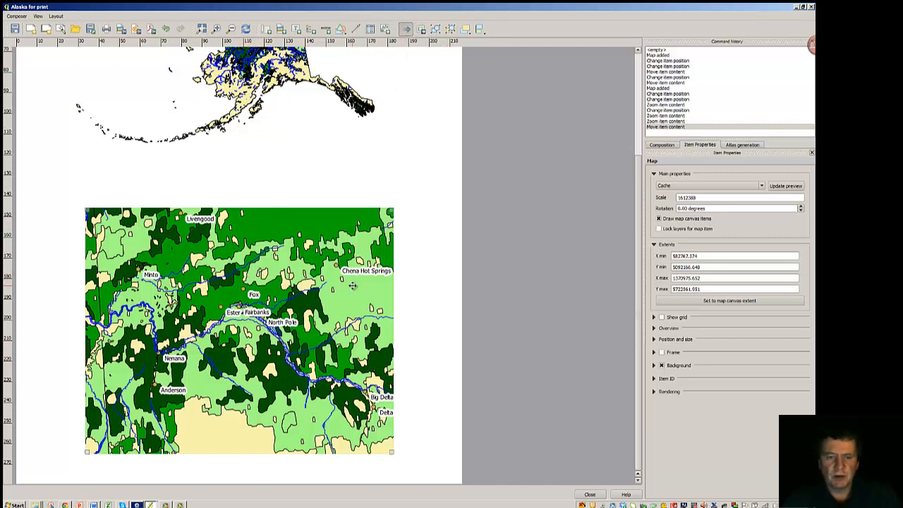
drag(353, 286, 319, 286)
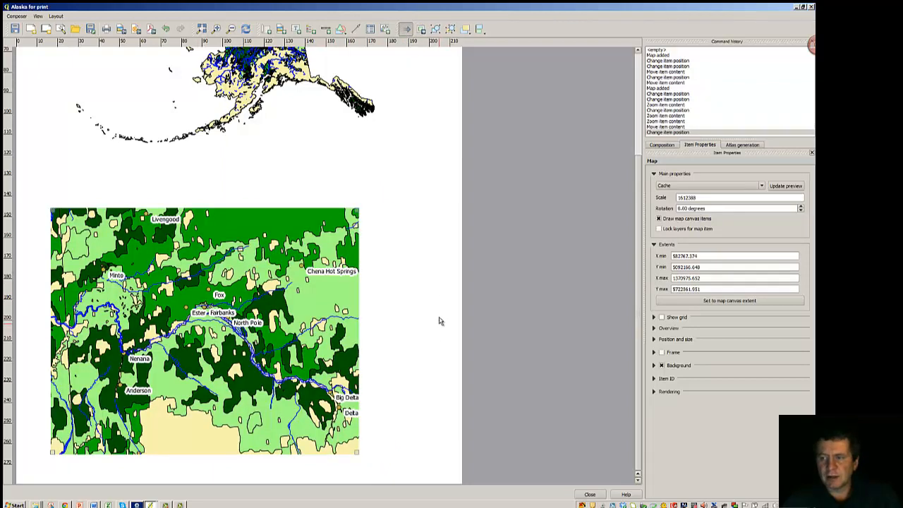
- Set the overview frame of the upper Alaska map to Map 1
drag(637, 248, 639, 214)
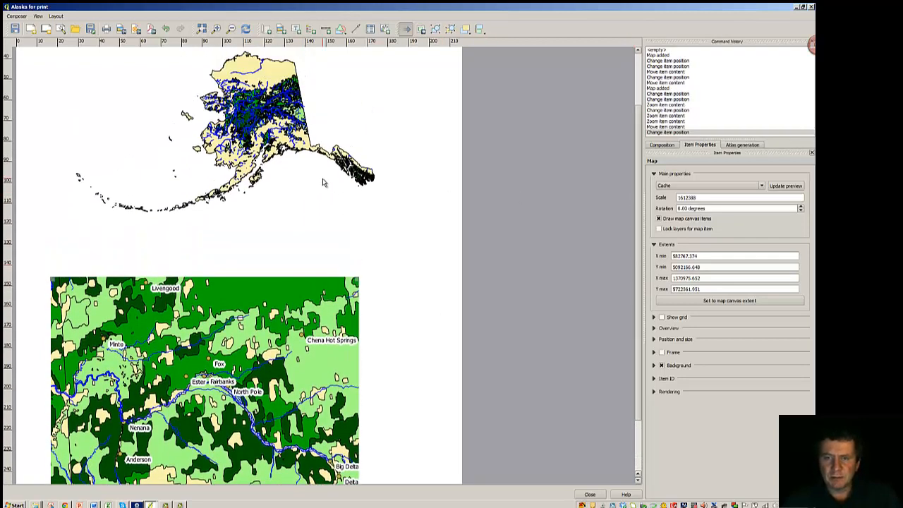
click(275, 162)
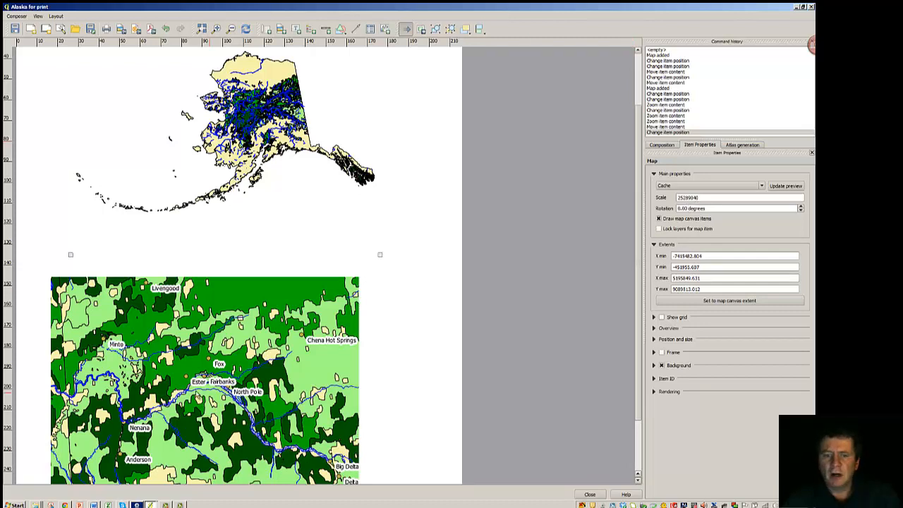
click(200, 388)
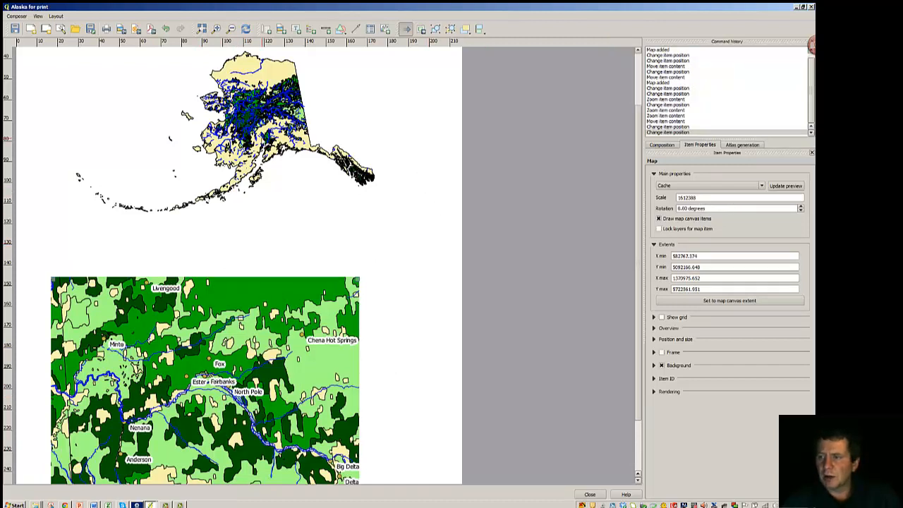
click(263, 140)
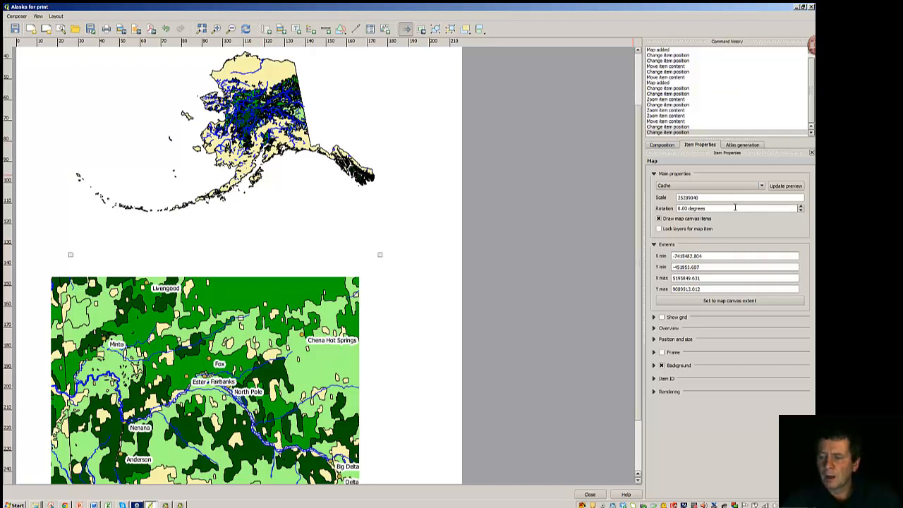
click(653, 328)
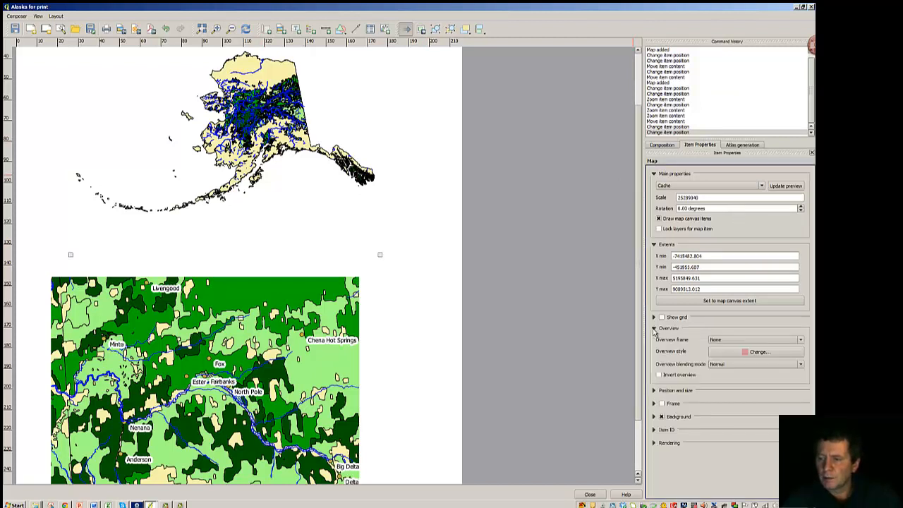
click(800, 342)
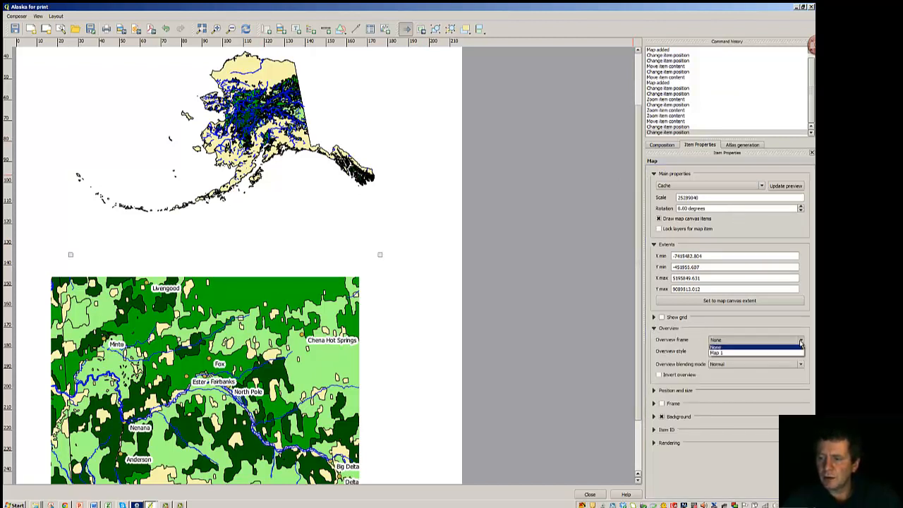
click(739, 353)
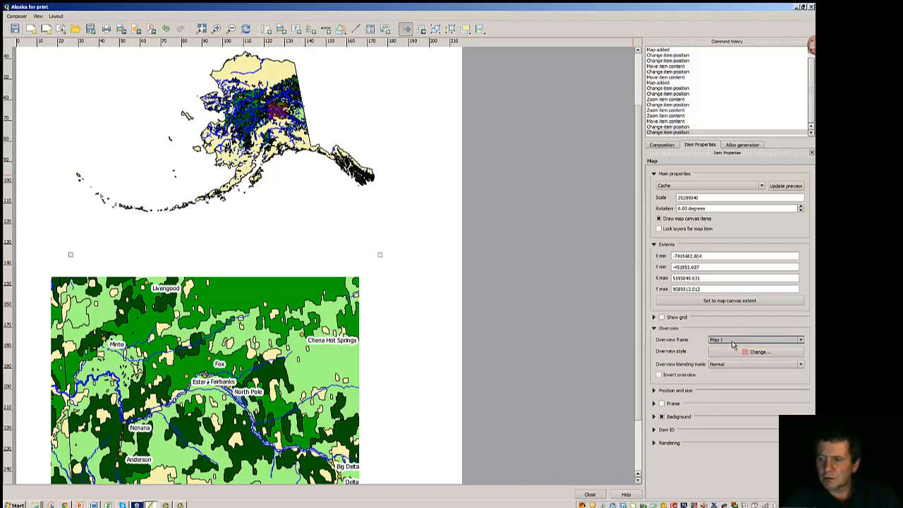
- Try yellow as the overview frame's fill color and set it back to red
click(779, 354)
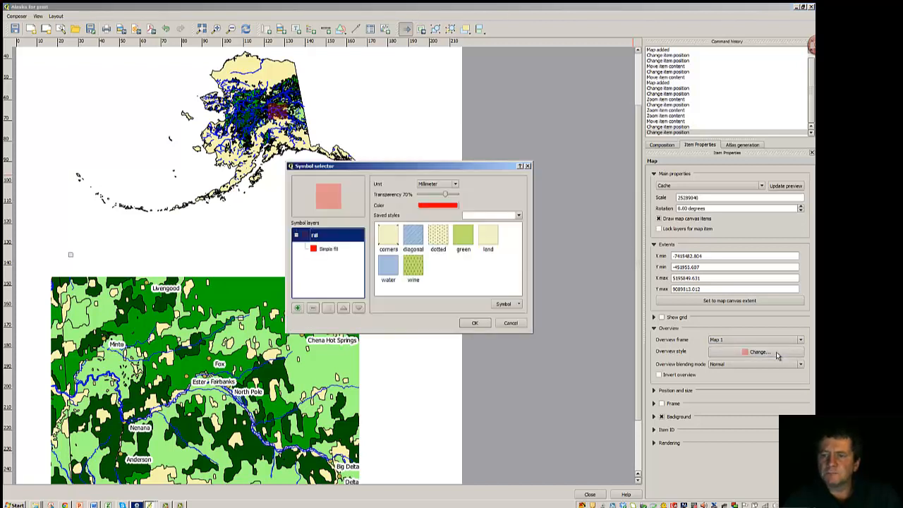
click(426, 206)
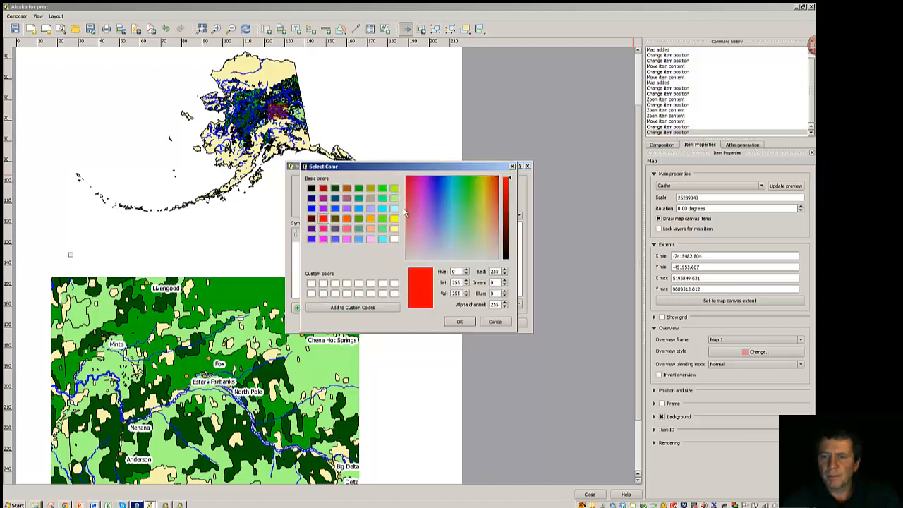
double_click(393, 218)
click(445, 206)
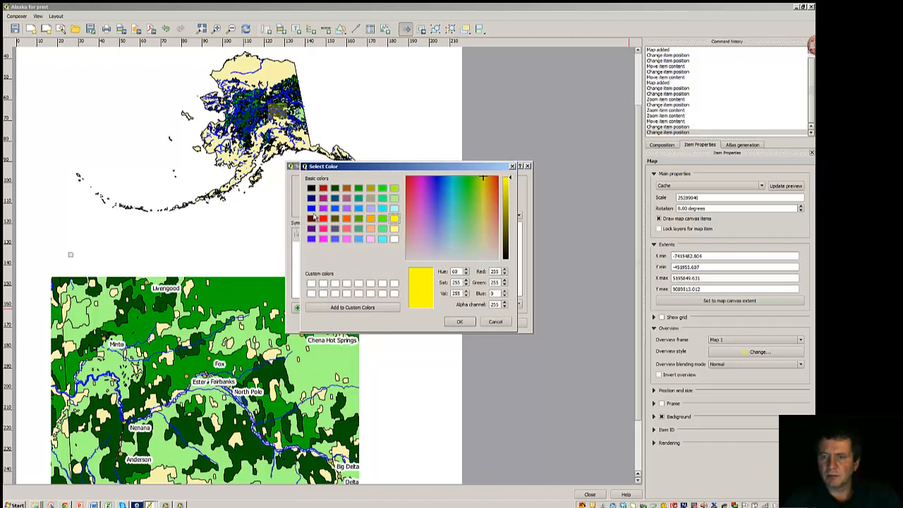
click(323, 218)
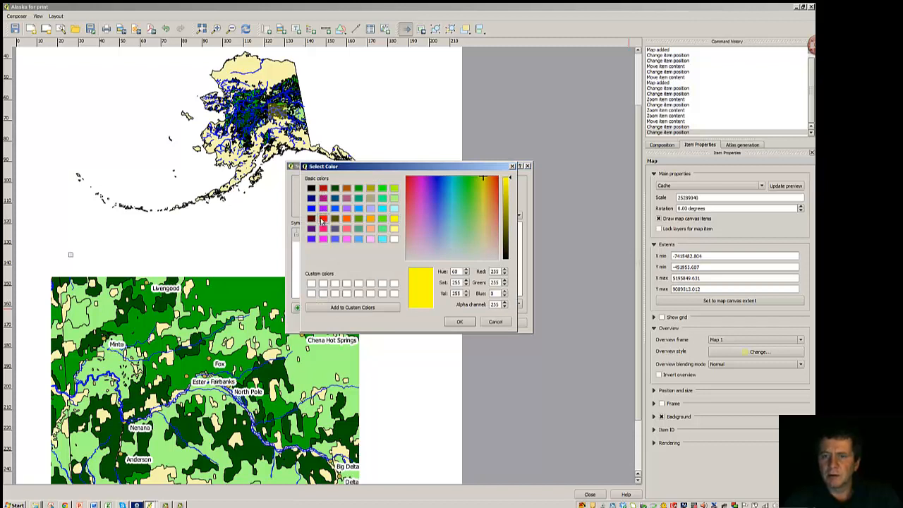
click(455, 323)
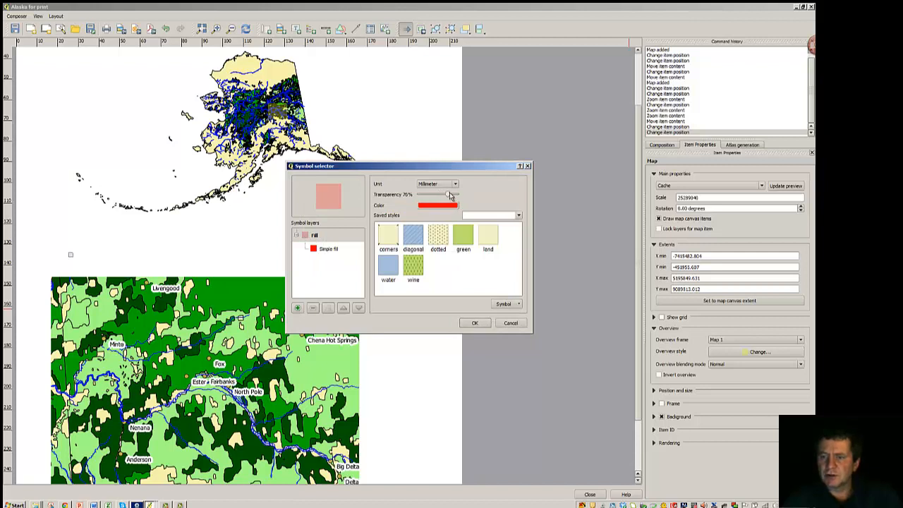
- Try transparencies of 86% and 19% for the red overview frame
drag(448, 196, 455, 199)
click(473, 323)
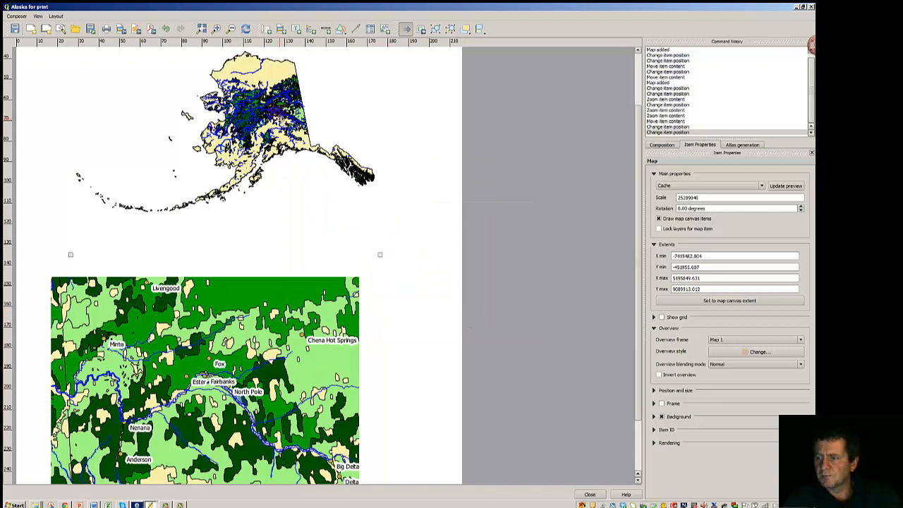
click(763, 354)
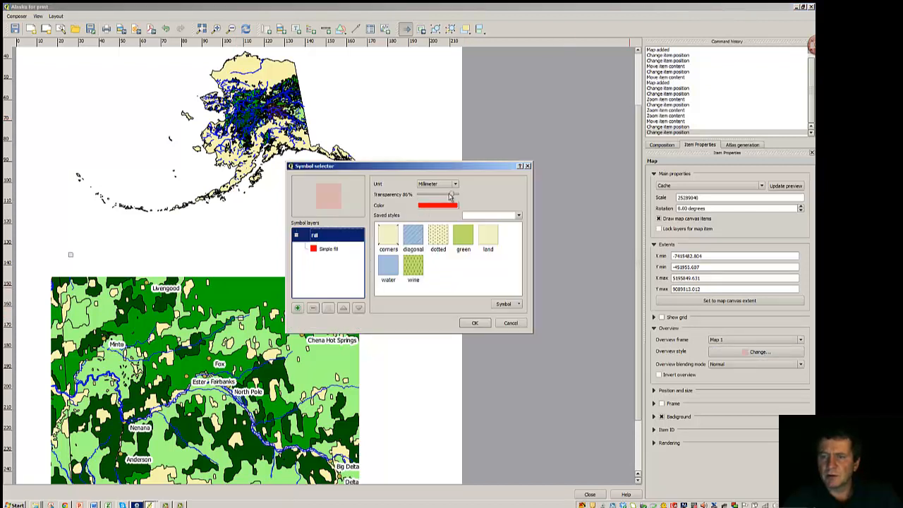
drag(450, 197, 425, 196)
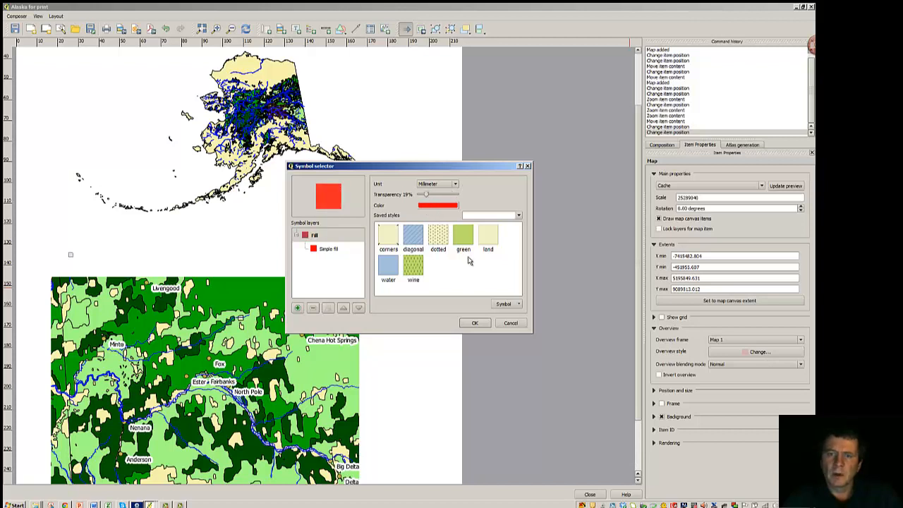
click(474, 322)
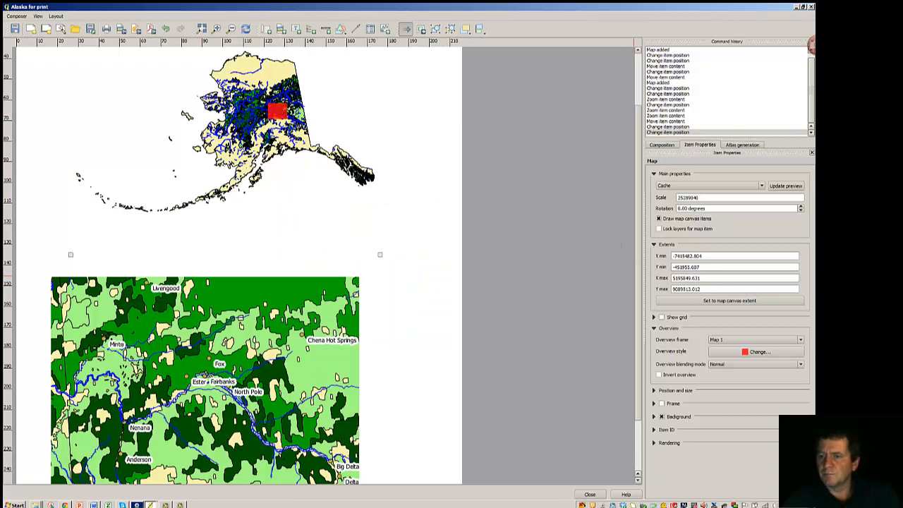
- Set the overview frame's fill transparency to 42%
click(769, 352)
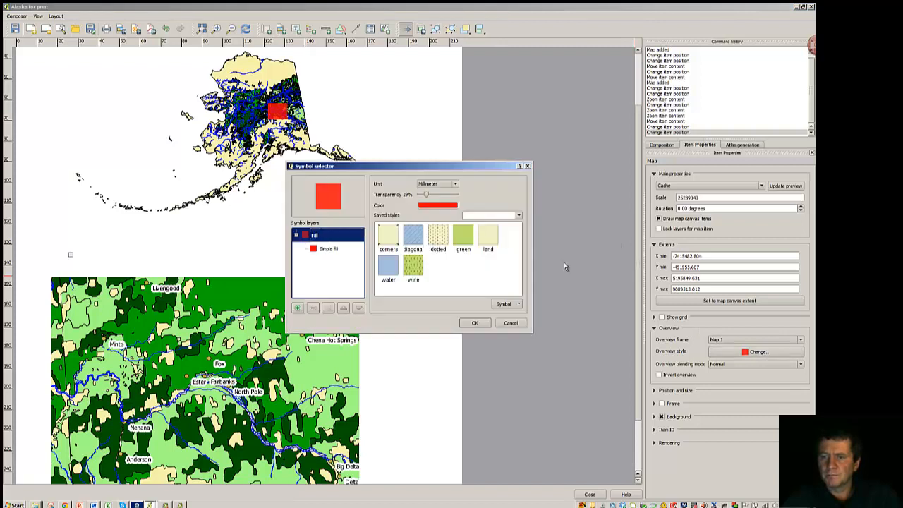
drag(427, 197, 435, 196)
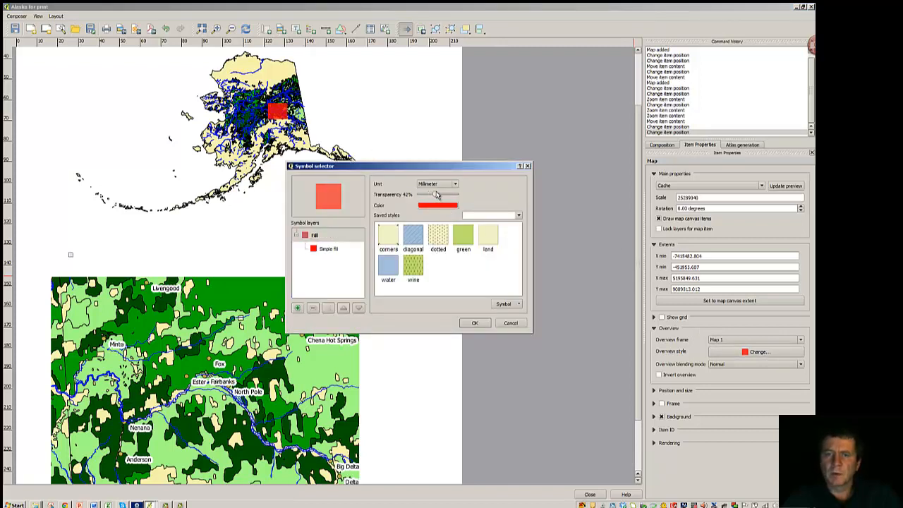
click(472, 322)
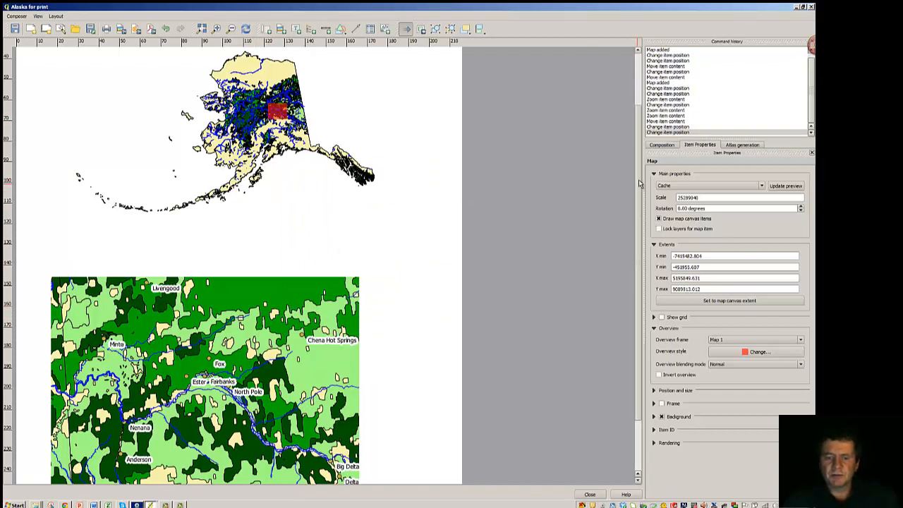
- Draw two arrows from the red overview frame down to the upper-left and upper-right corners of the Fairbanks detail map
drag(638, 179, 639, 151)
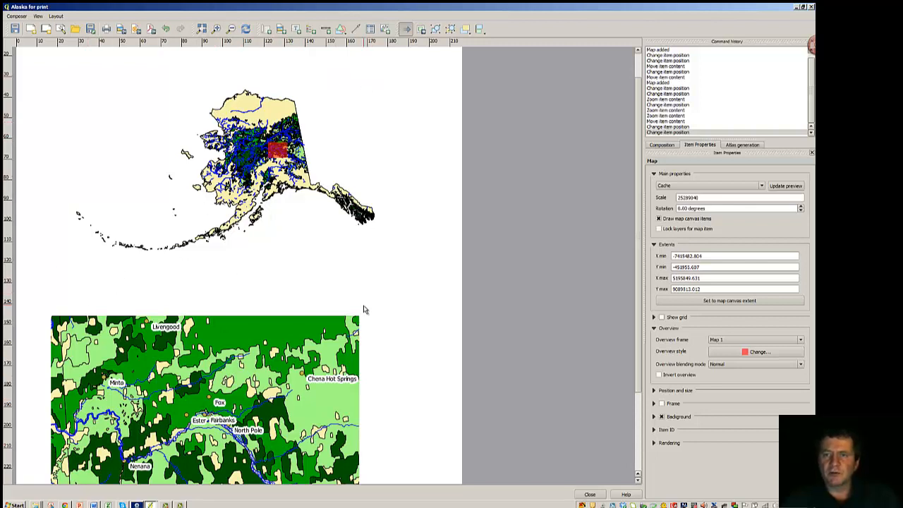
click(356, 29)
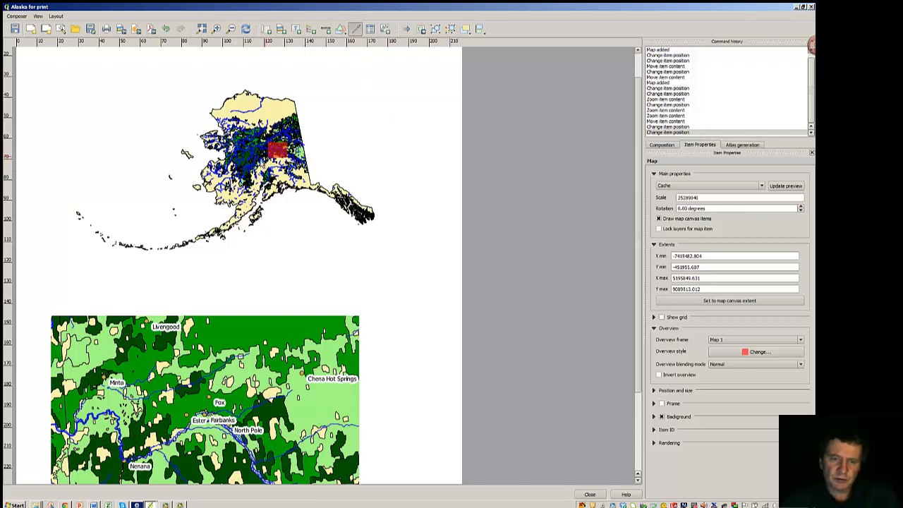
drag(210, 196, 69, 305)
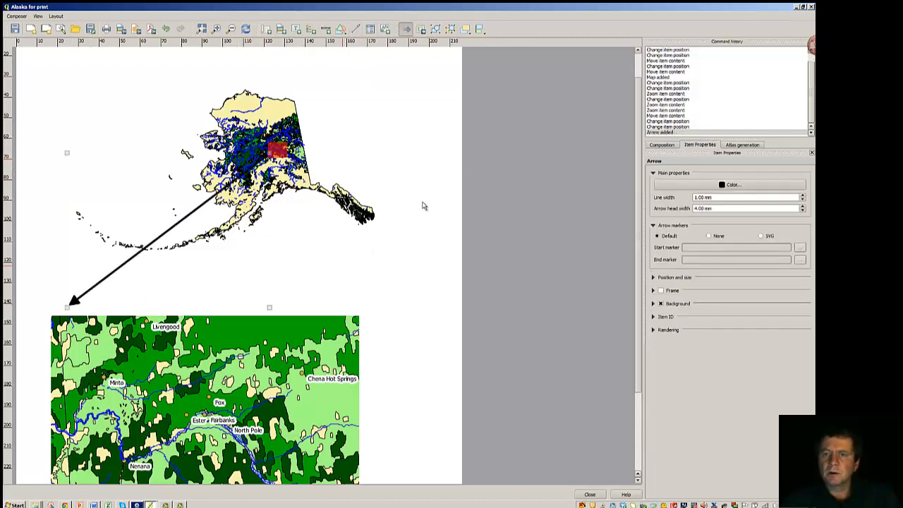
click(355, 31)
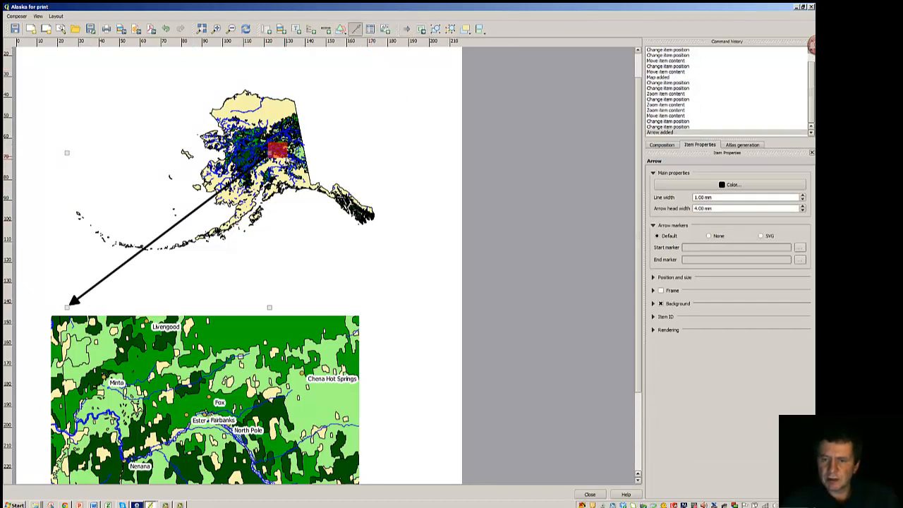
drag(296, 176, 351, 304)
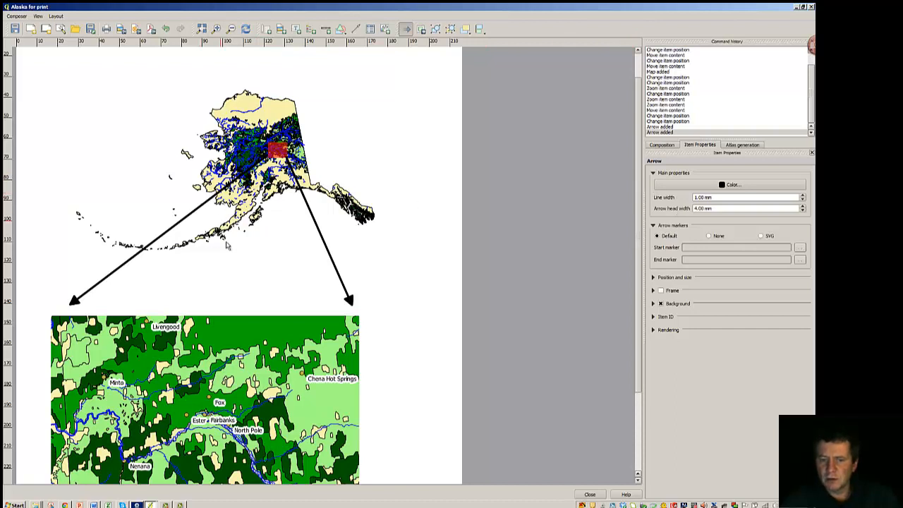
- Lock the layers of the Fairbanks detail map item
click(237, 341)
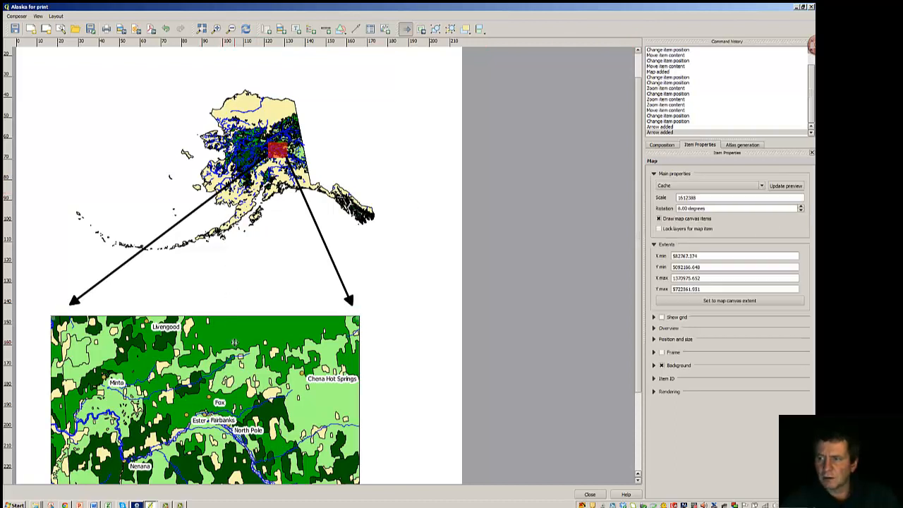
click(665, 232)
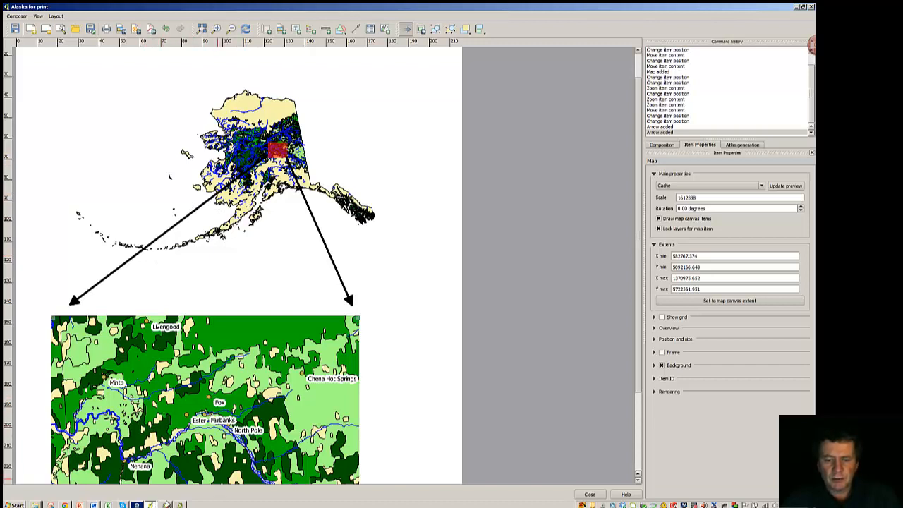
- Switch to the main QGIS project window and hide the majrivers and rivers layers
click(151, 505)
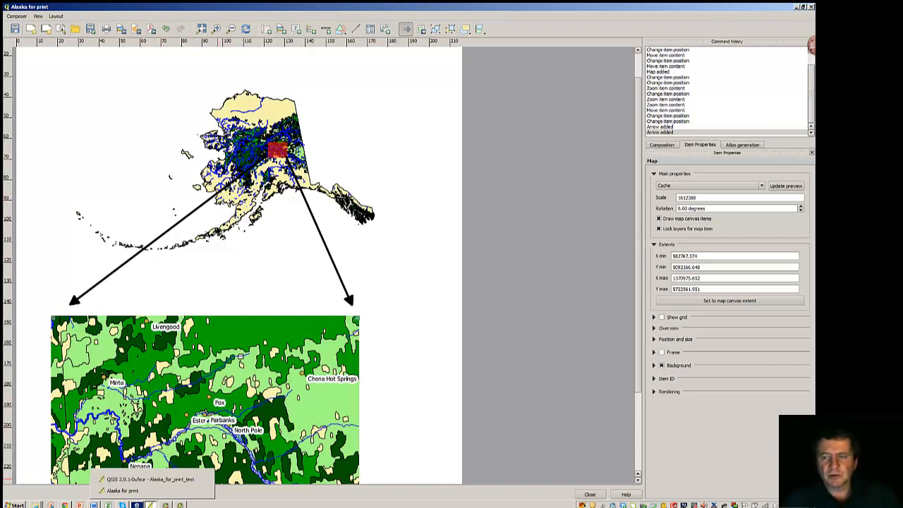
click(137, 480)
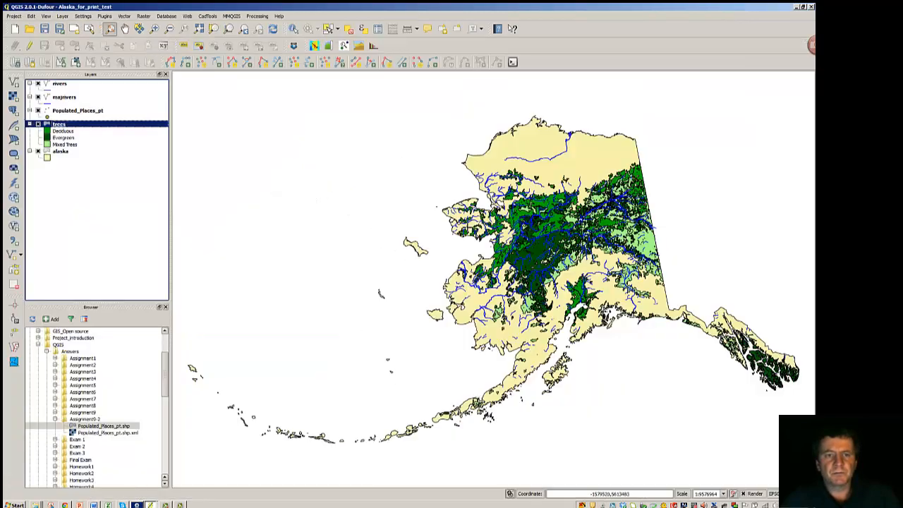
click(35, 98)
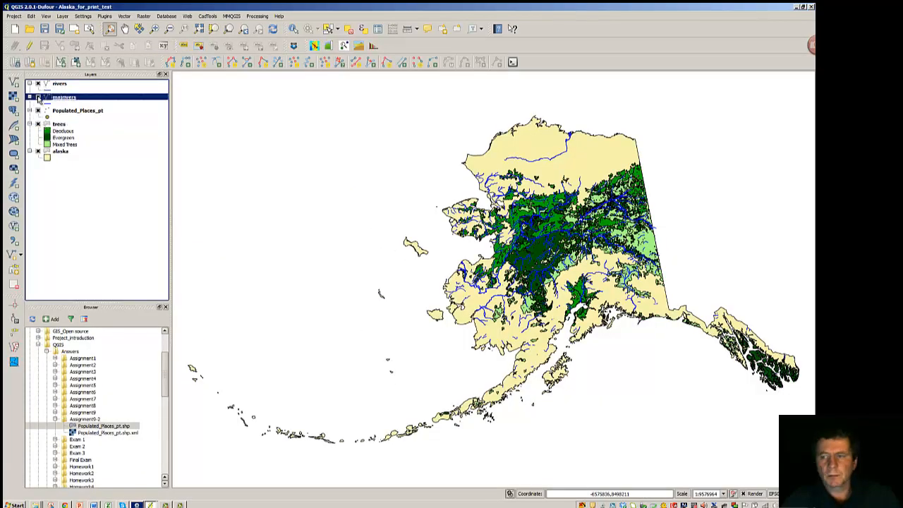
click(38, 85)
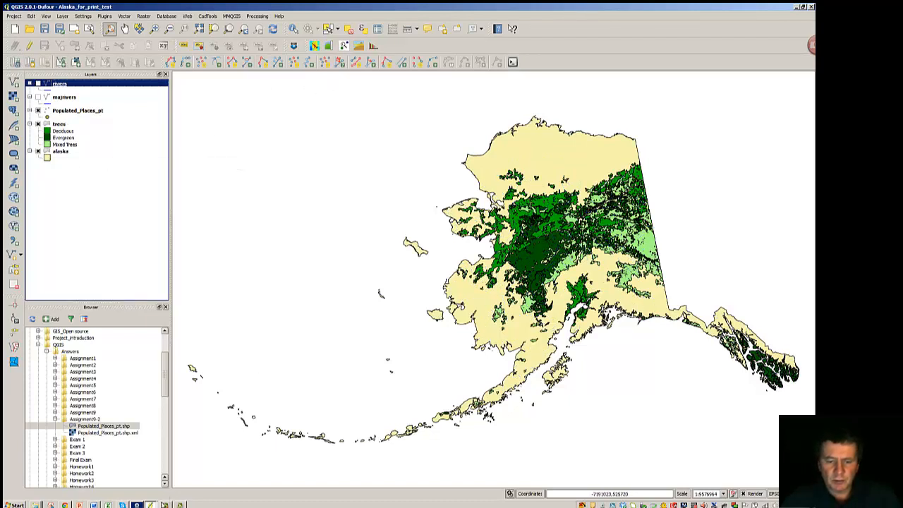
- Return to the Alaska for print composer and update the preview of the upper Alaska map
click(150, 505)
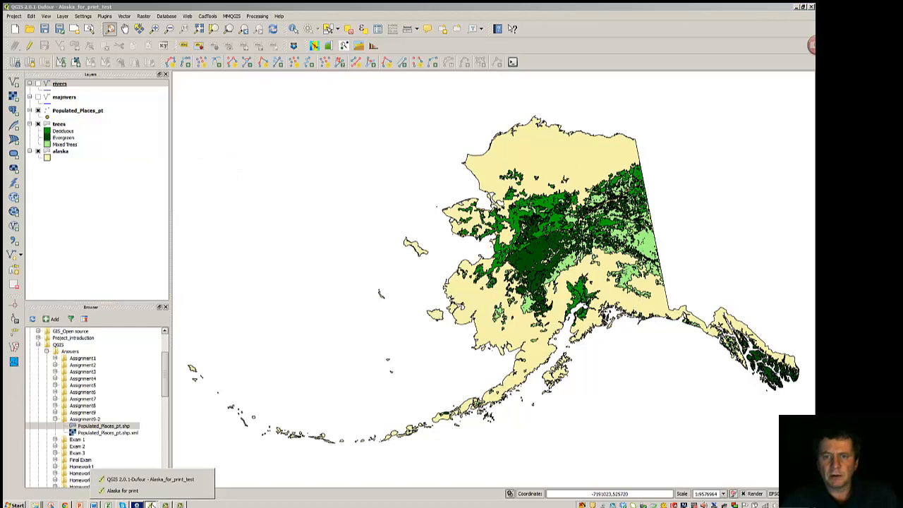
click(136, 491)
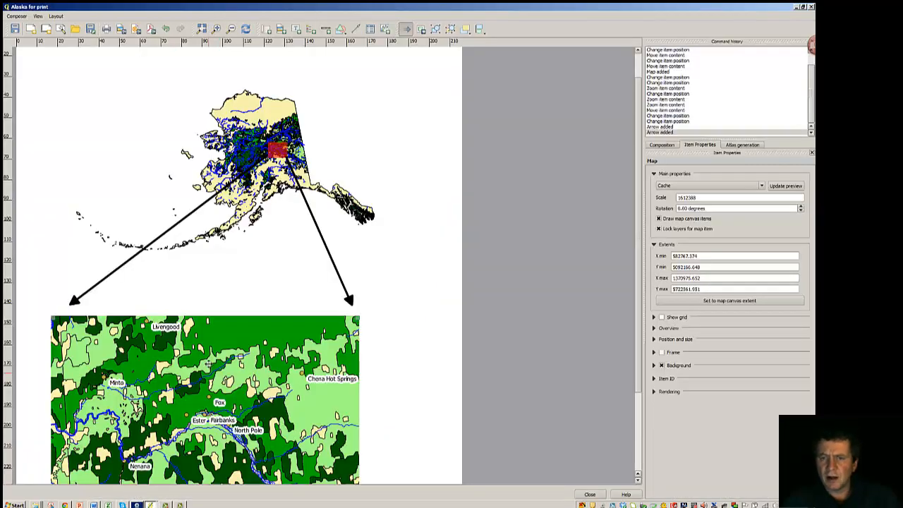
click(275, 131)
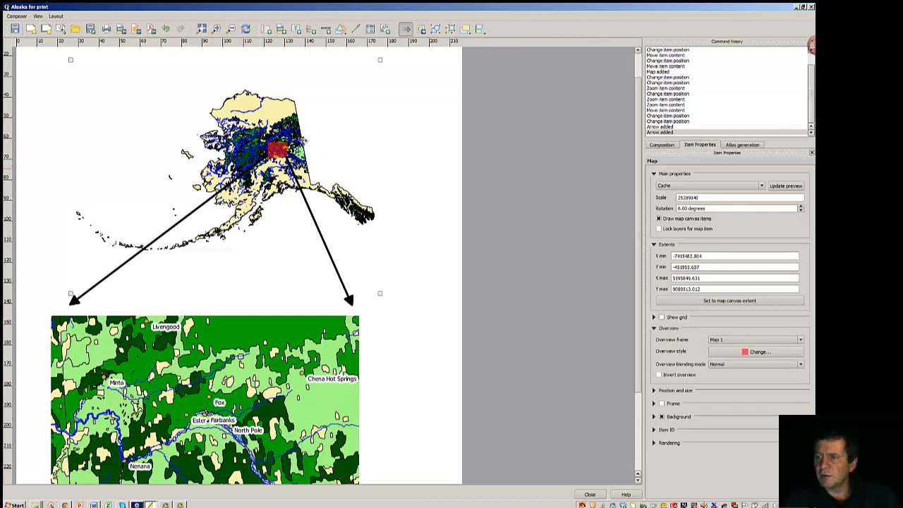
click(795, 187)
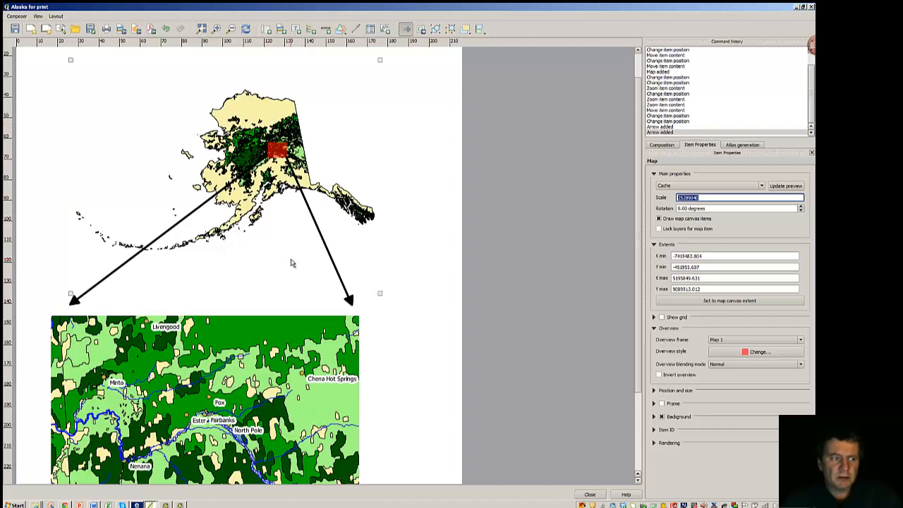
click(413, 264)
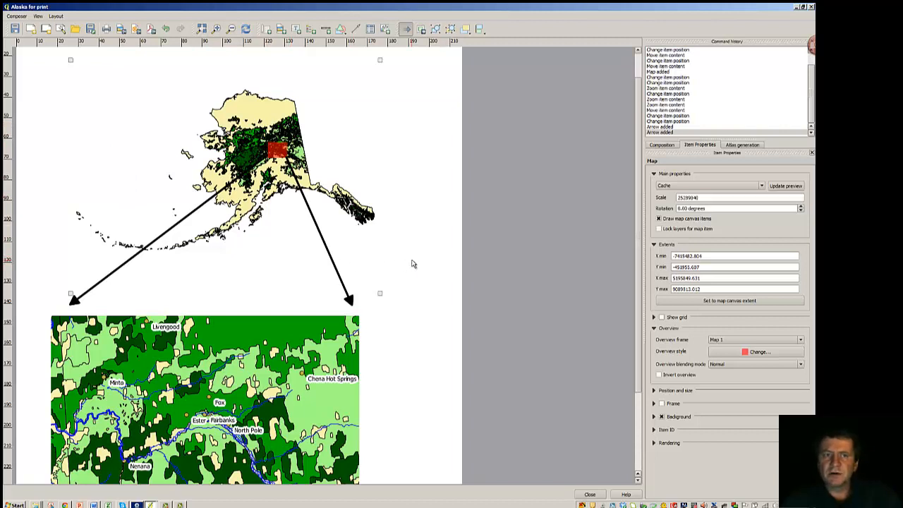